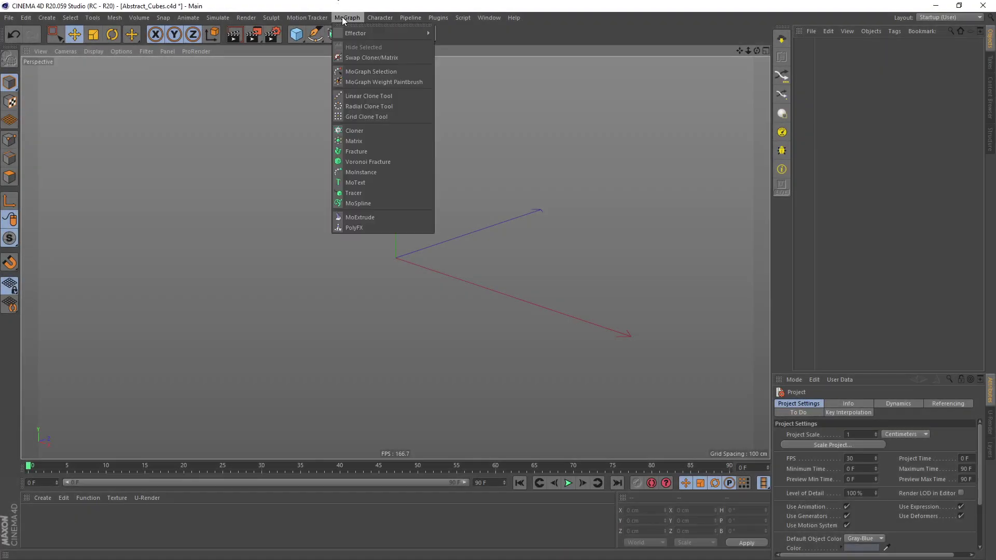
Add a Cloner with a child Cube sized 50 × 50 × 50 cm.
click(371, 129)
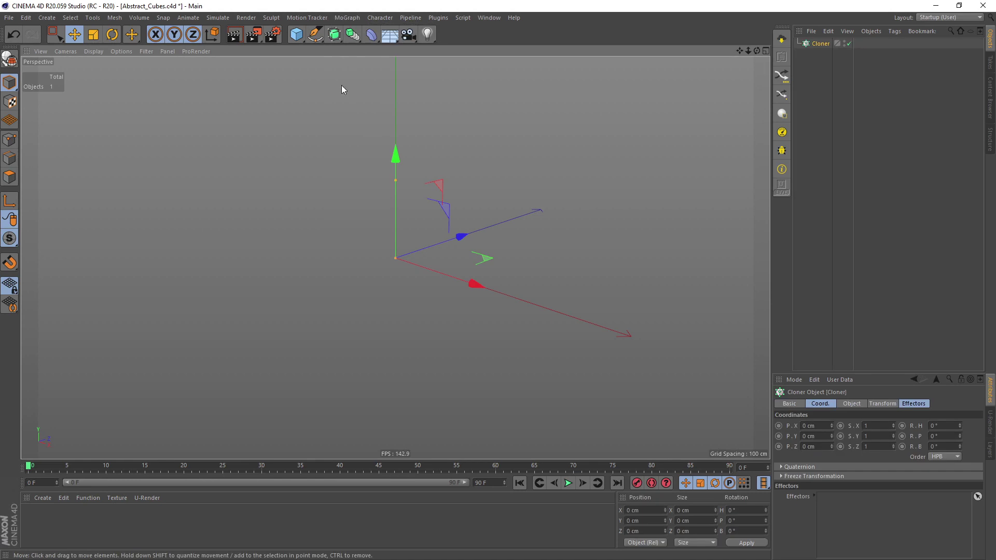
click(297, 35)
drag(819, 43, 816, 52)
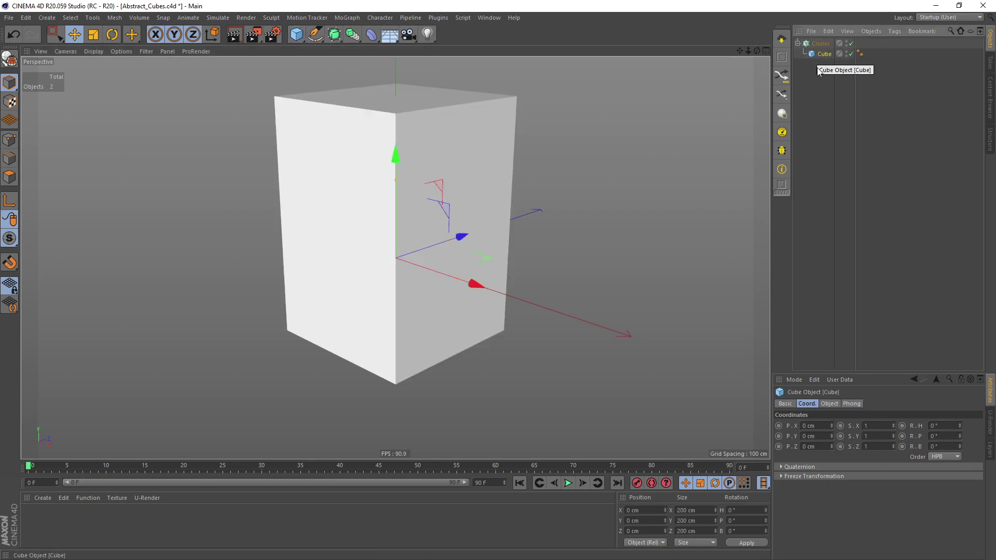
click(828, 403)
click(822, 426)
text(50)
key(Tab)
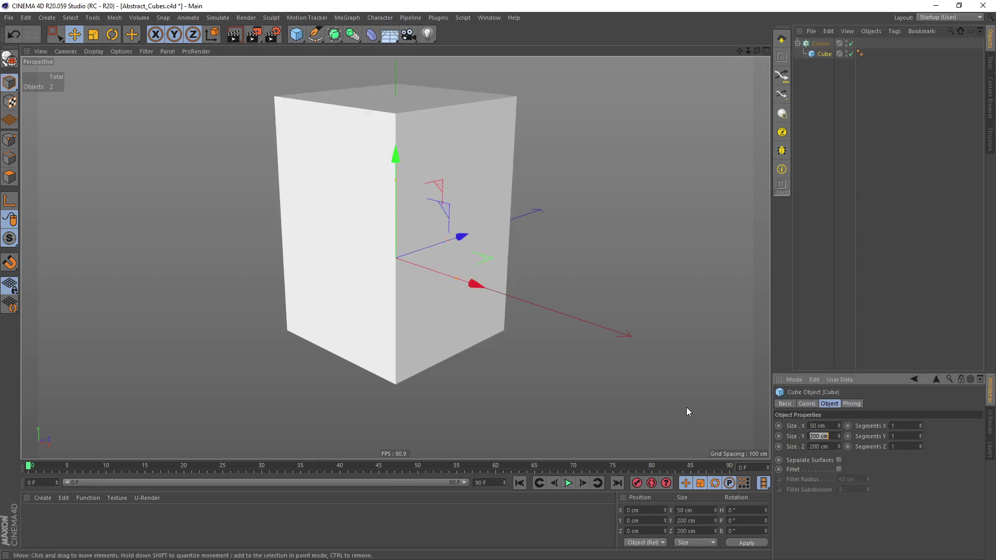
text(50)
key(Tab)
text(50)
key(Return)
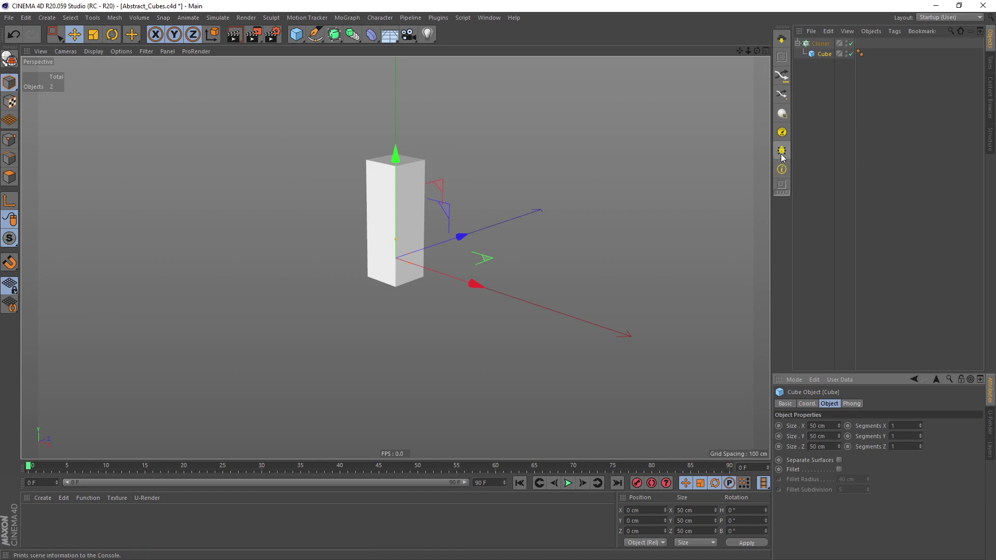
Set the Cloner mode to Grid Array, forming a 3×3×3 cube grid.
click(818, 44)
click(848, 426)
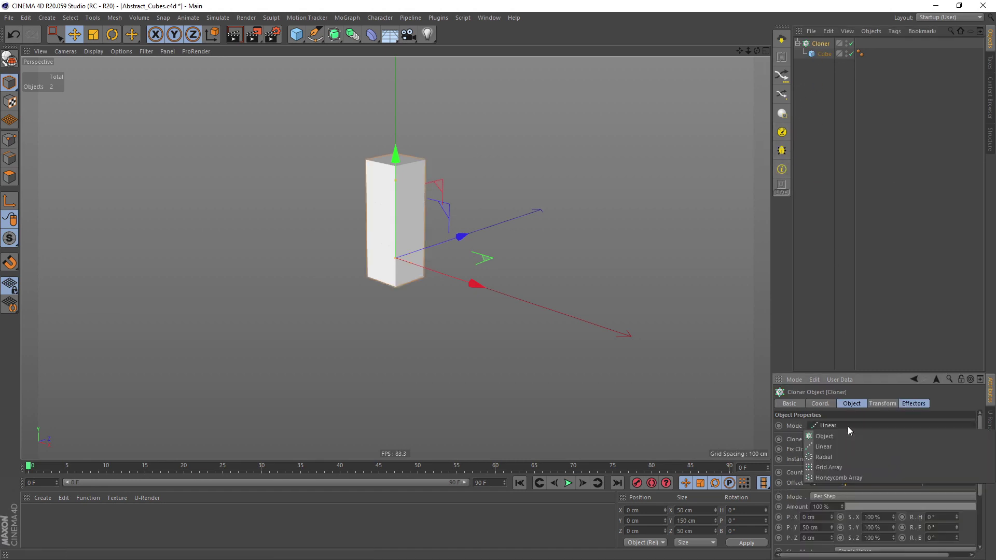
click(840, 469)
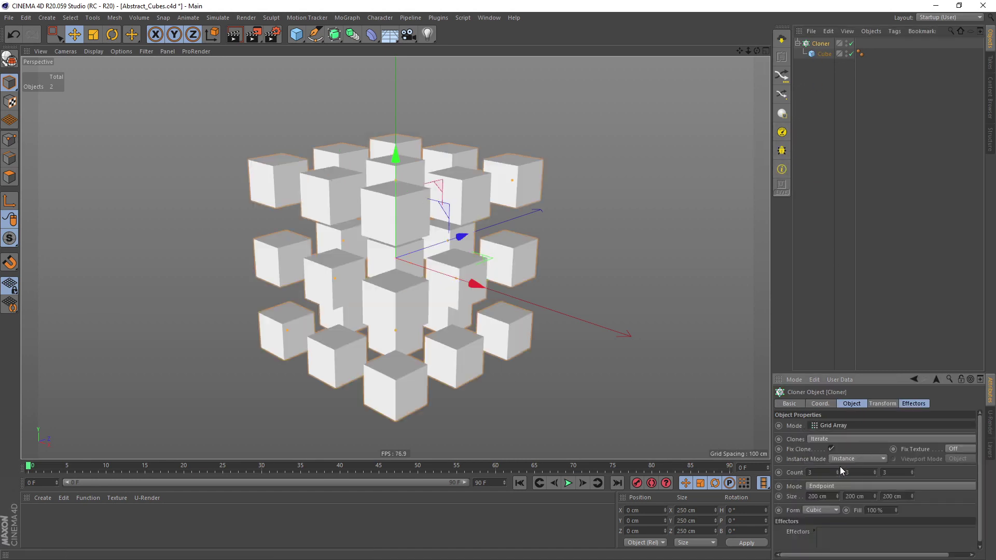
alt+drag(517, 297, 452, 219)
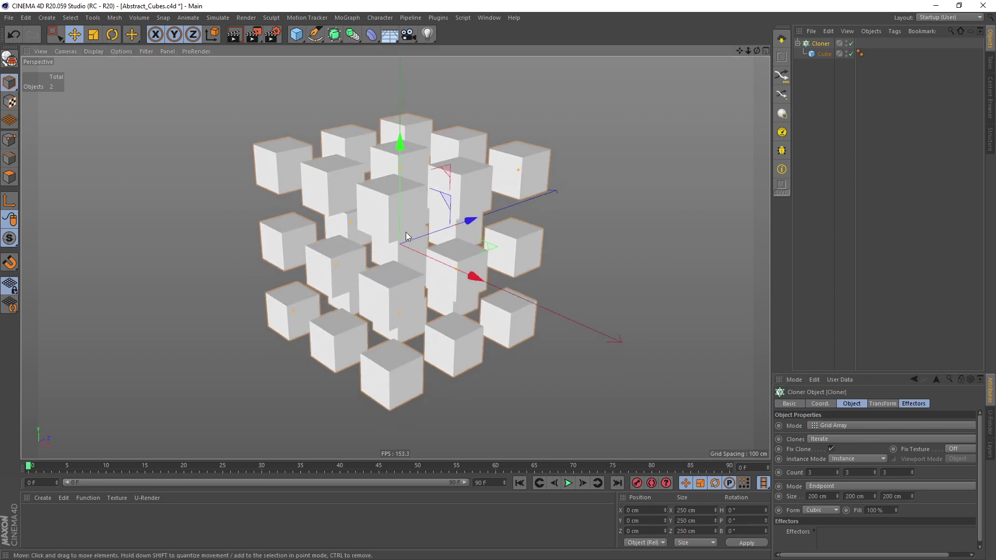
Add a Random effector with uniform random scale of about 0.85.
click(347, 18)
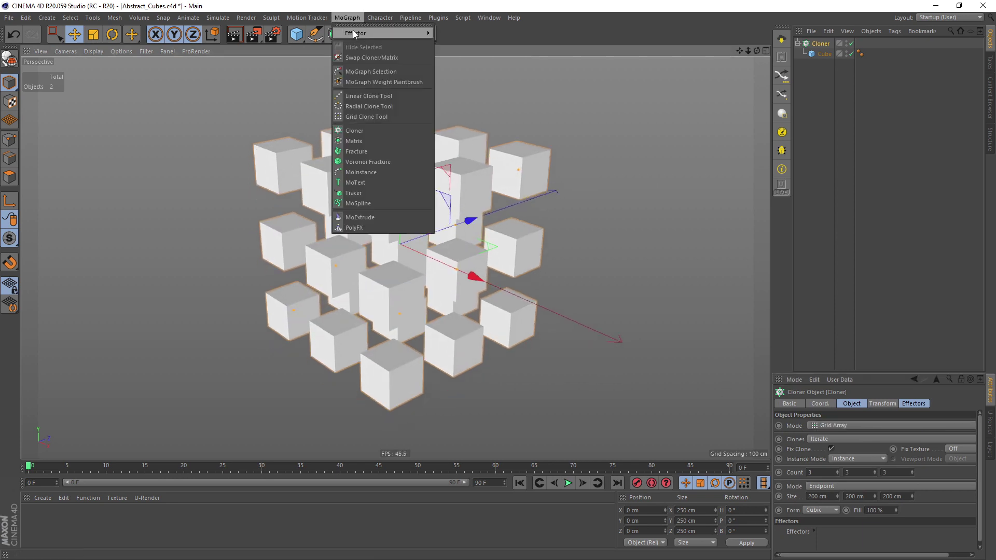
click(456, 116)
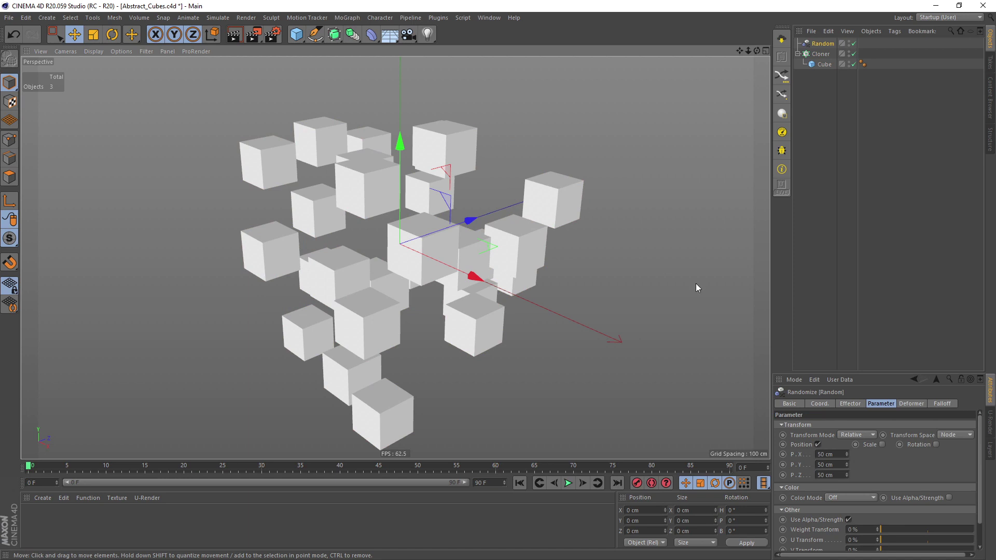
click(882, 444)
click(909, 474)
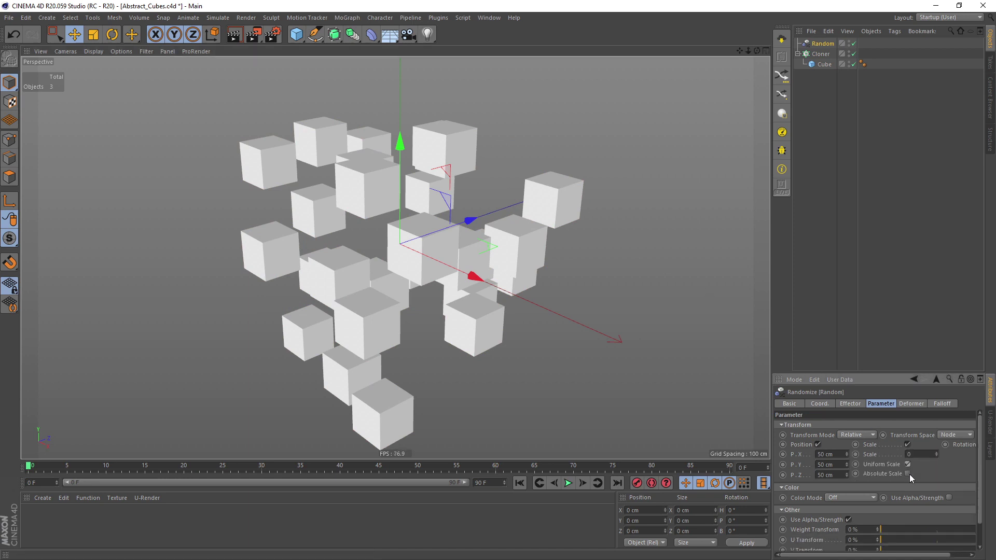
key(Return)
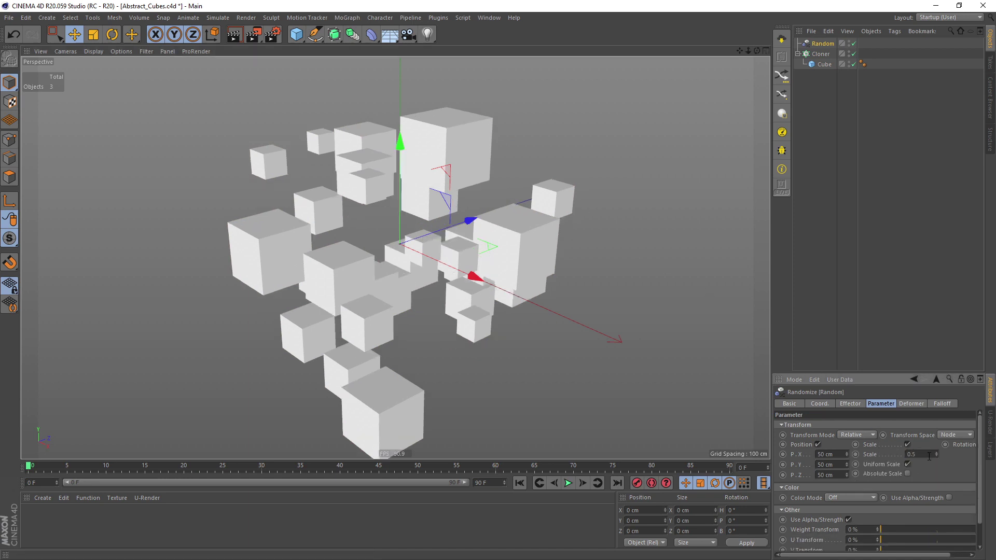
text(8)
drag(893, 455, 932, 456)
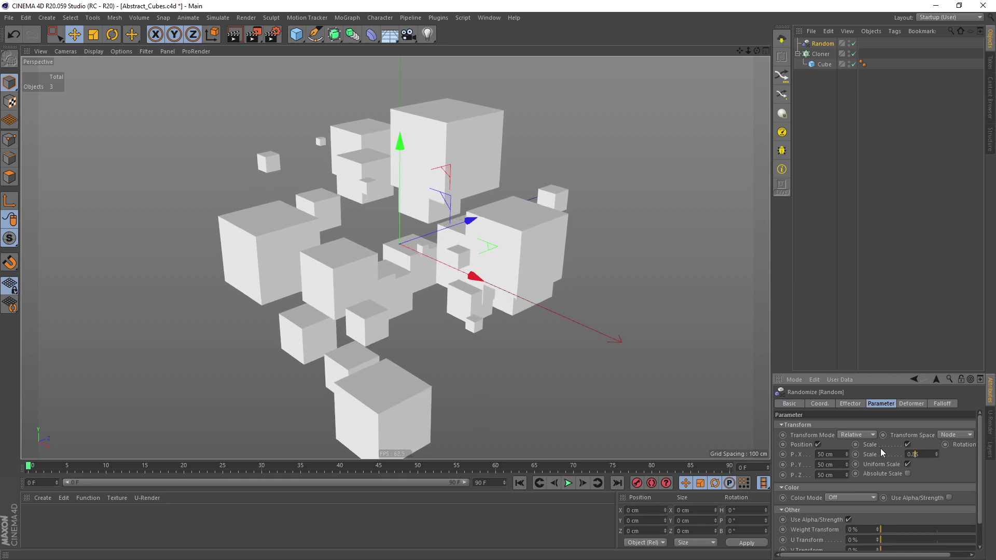
Set the Random effector's H, P and B rotation ranges to 360°.
drag(766, 431, 728, 431)
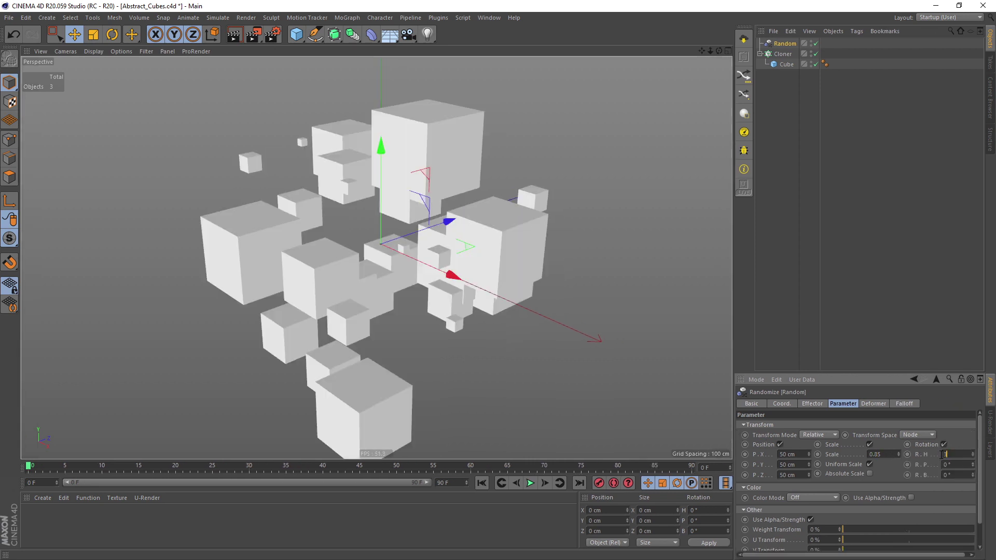
text(60)
key(Tab)
text(360)
key(Tab)
text(360)
key(Return)
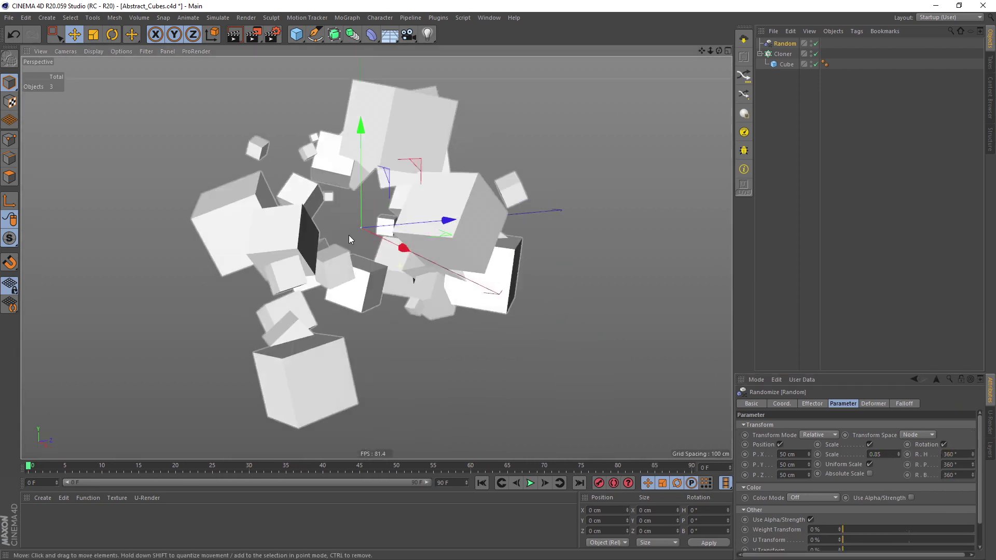
mouse_move(349, 236)
alt+mouse_down()
mouse_move(394, 244)
mouse_move(369, 245)
alt+mouse_up()
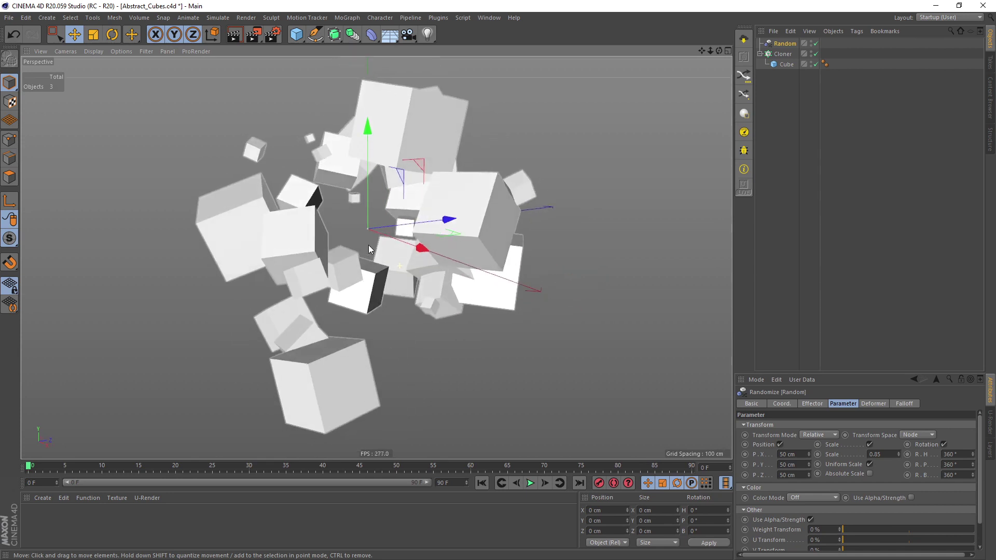
click(279, 36)
Switch the renderer to U-RENDER and start the live preview.
click(337, 52)
click(343, 114)
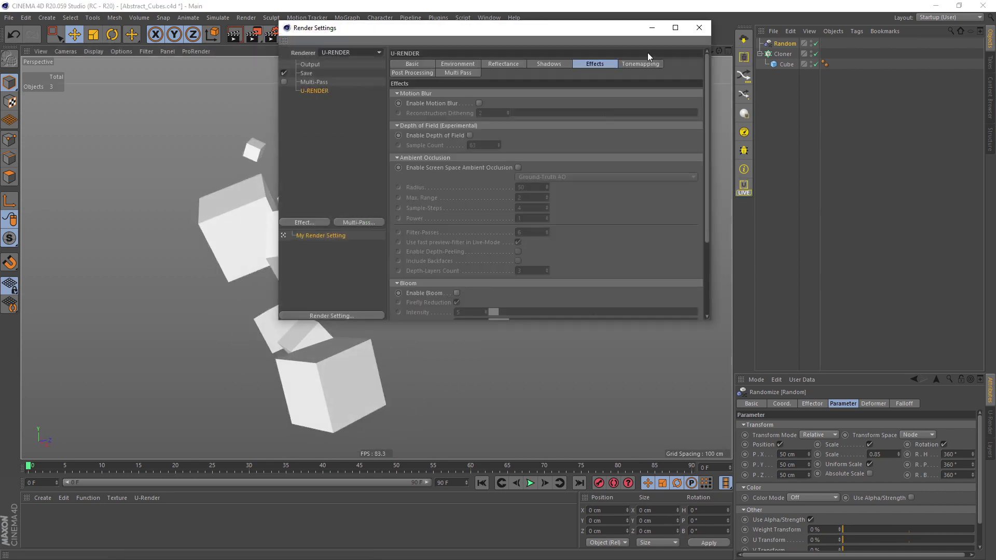
click(699, 28)
click(743, 190)
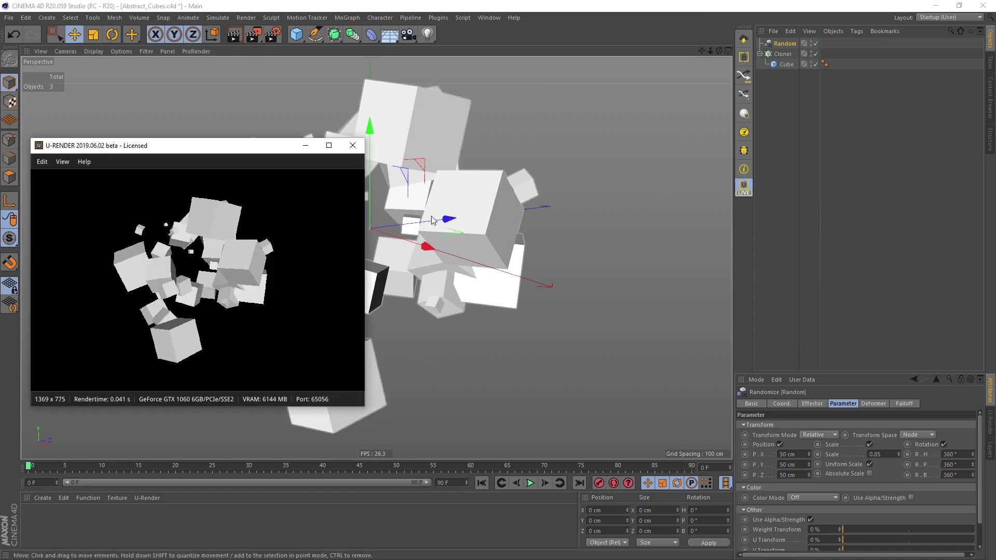
alt+drag(434, 219, 375, 344)
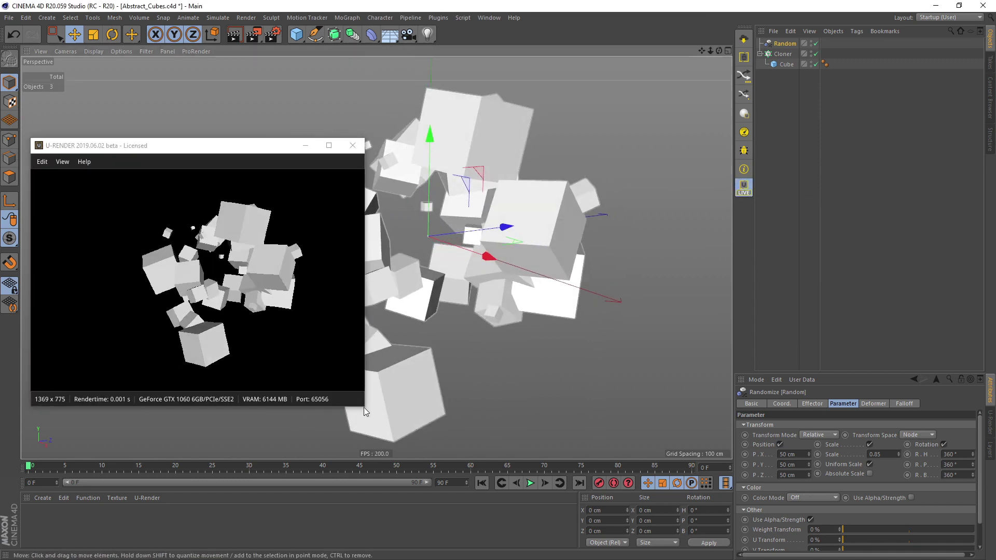
mouse_move(364, 408)
mouse_down()
mouse_move(446, 445)
mouse_move(428, 441)
mouse_up()
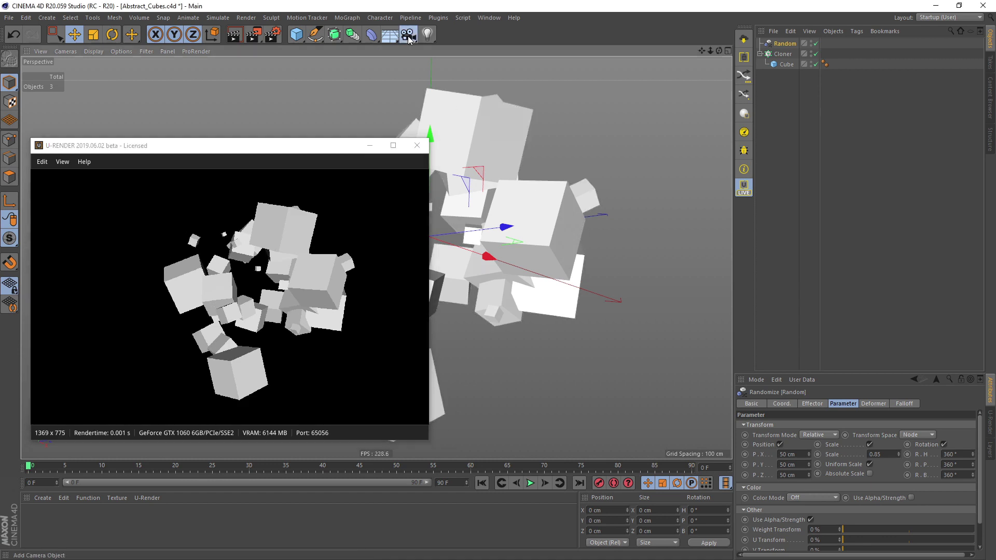
Add a camera, view through it, and zero its position values.
click(409, 34)
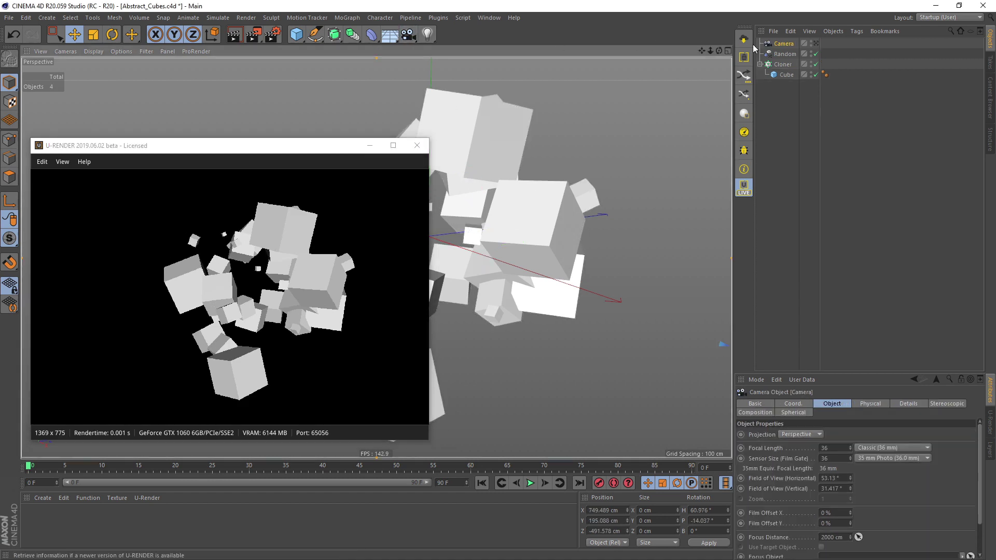
click(815, 43)
click(793, 403)
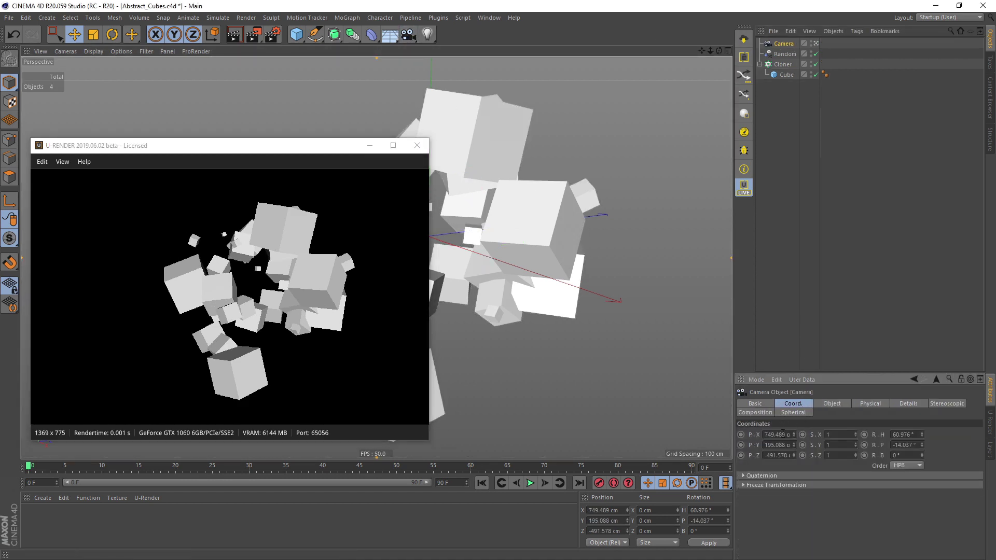
double_click(778, 435)
text(0)
key(Tab)
text(0)
key(Tab)
text(0)
key(Tab)
key(Tab)
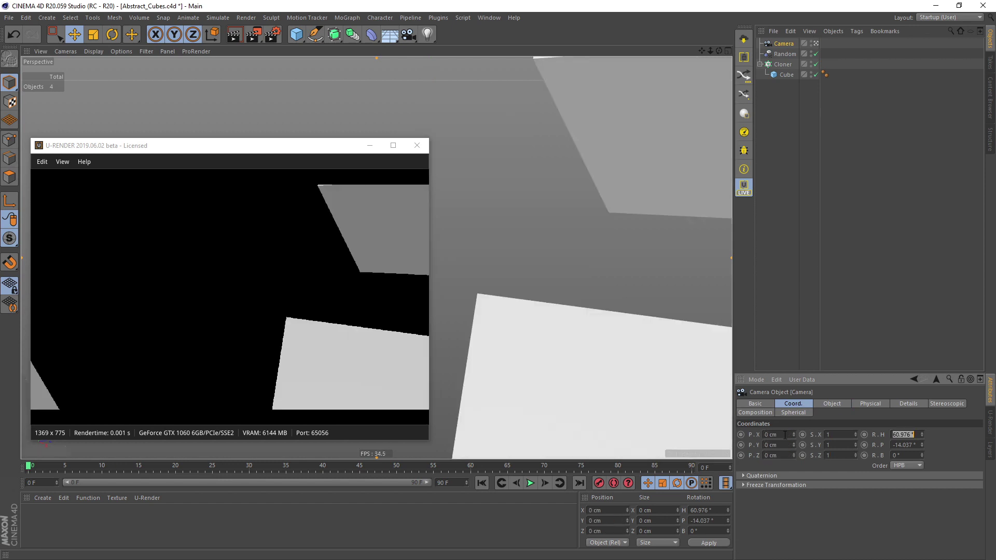
text(0)
key(Tab)
text(0)
key(Tab)
Enable Spherical (equirectangular) rendering on the camera for a 360° preview.
click(801, 412)
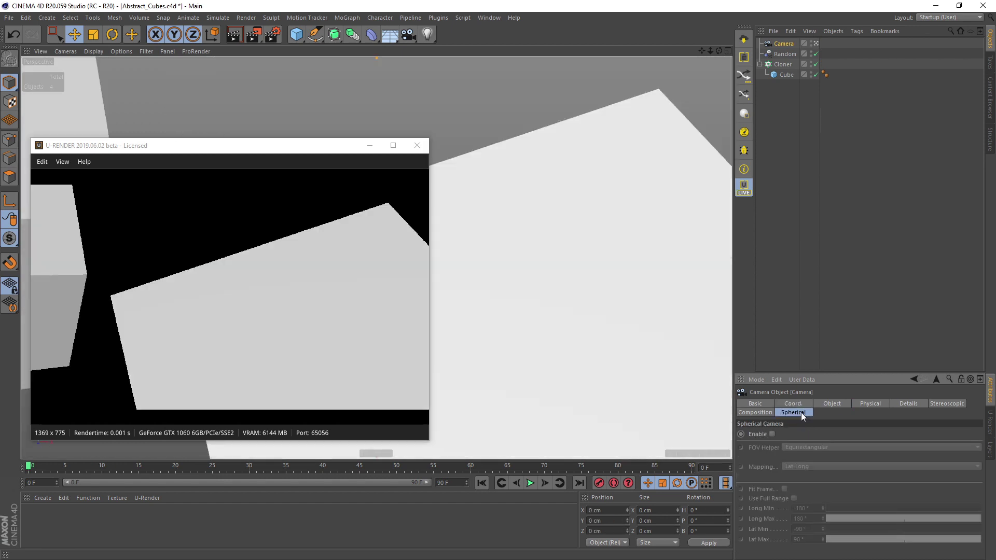
click(771, 433)
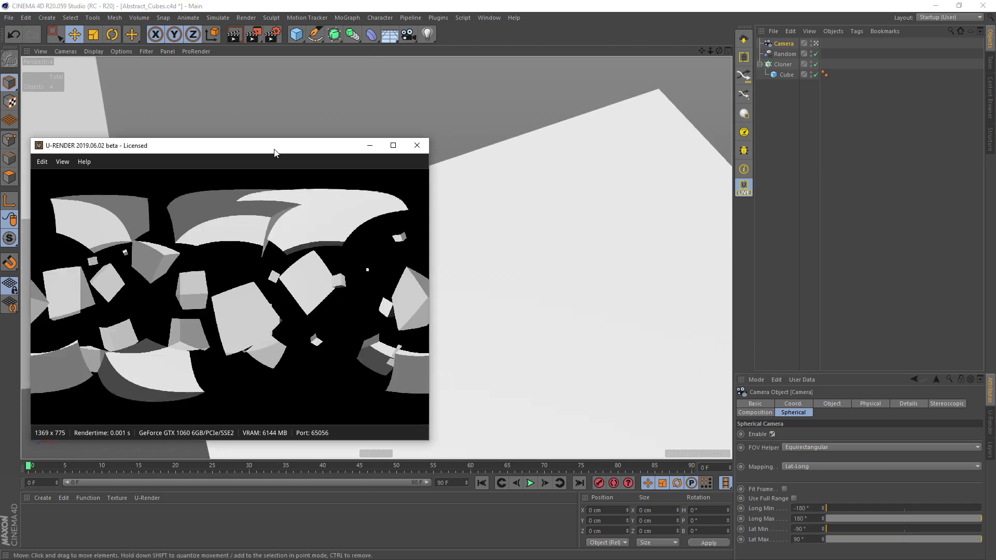
drag(276, 151, 272, 150)
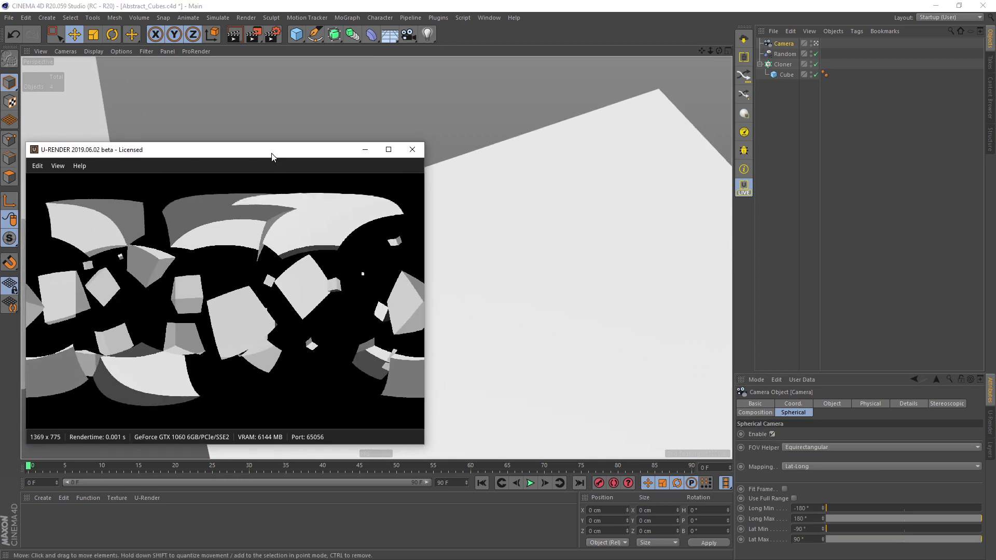
drag(270, 150, 270, 151)
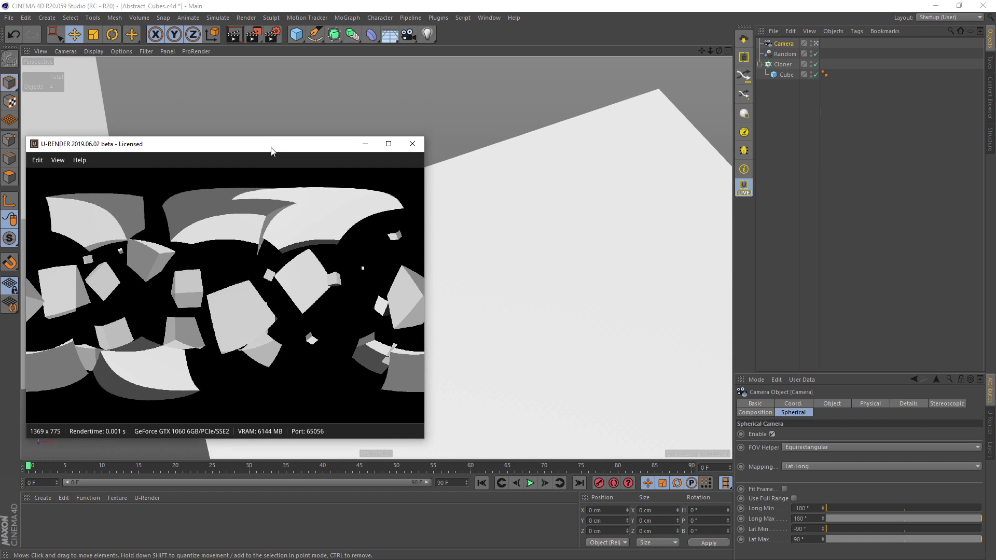
click(743, 112)
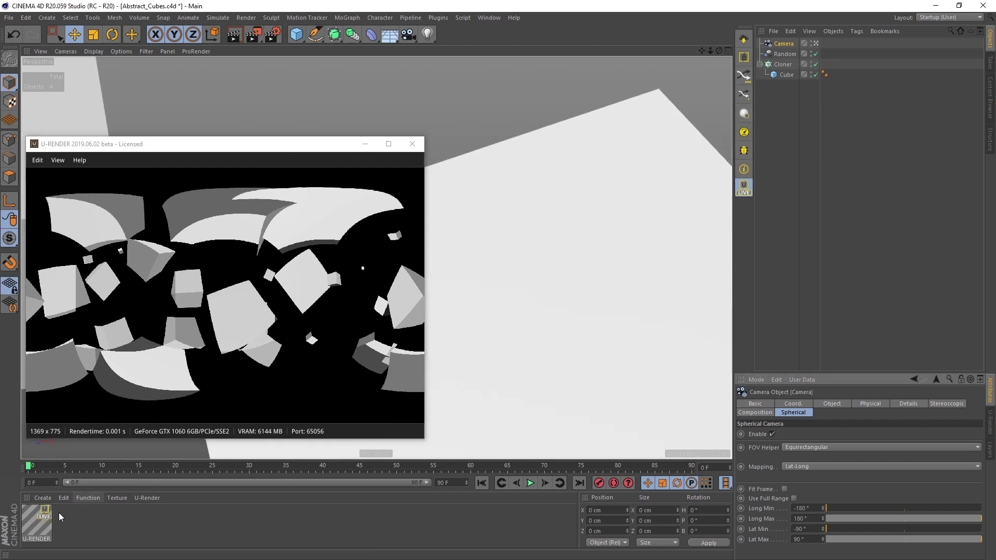
Apply the U-RENDER material to the Cube and enable transparency at about 10% opacity.
click(35, 524)
drag(36, 525, 614, 264)
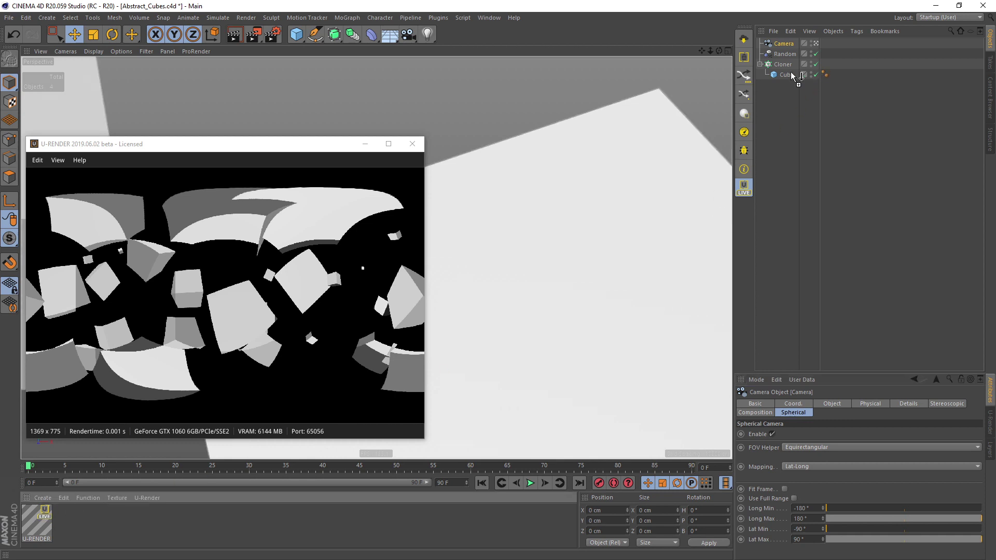
drag(792, 75, 789, 75)
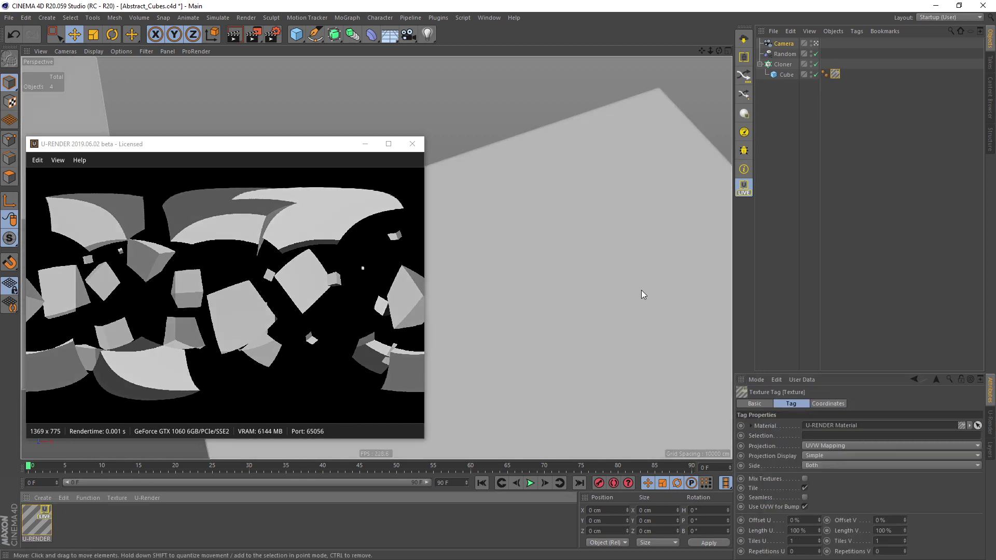
double_click(46, 522)
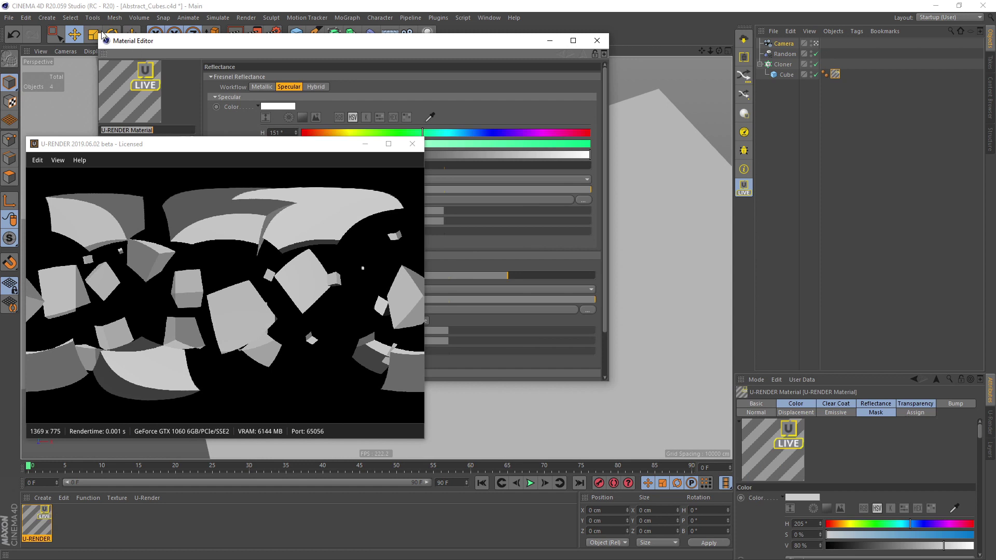
drag(109, 41, 561, 90)
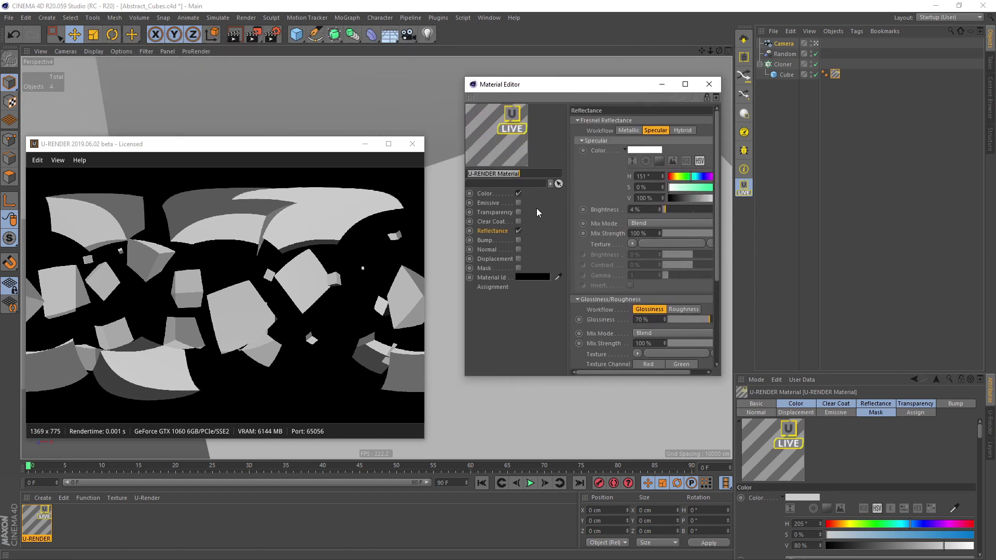
click(519, 212)
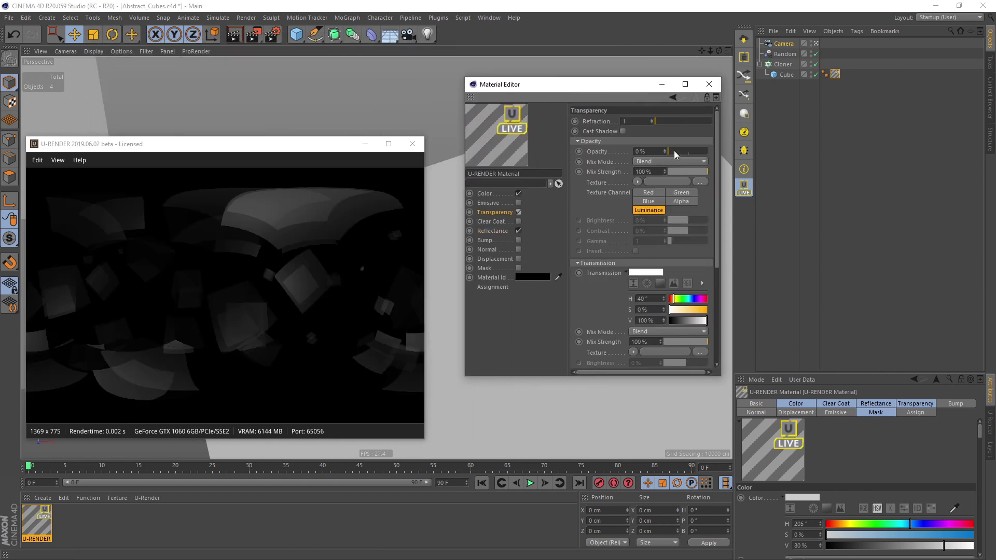
drag(673, 152, 672, 151)
scroll(653, 151, down, 1)
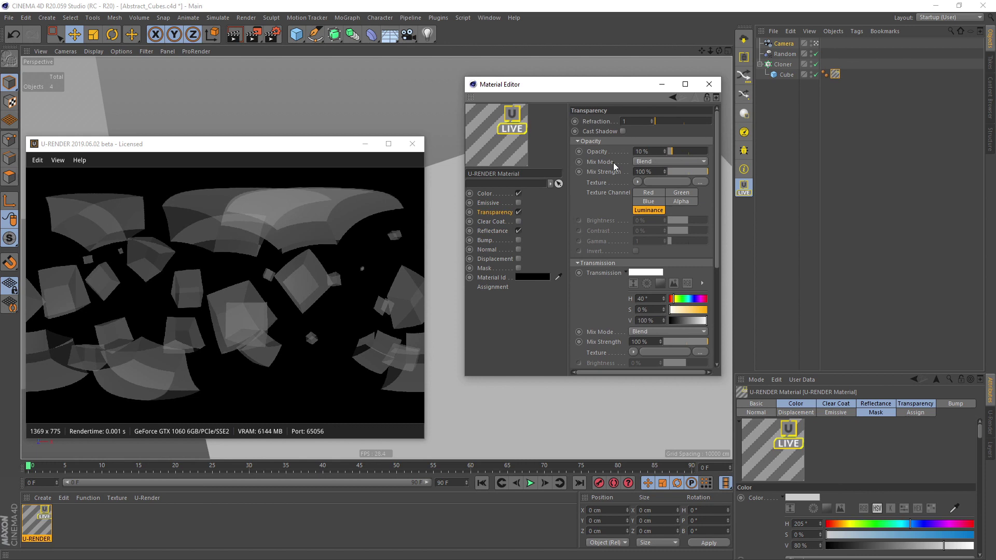
Set the material colour to blue and its transmission tint to orange.
click(487, 193)
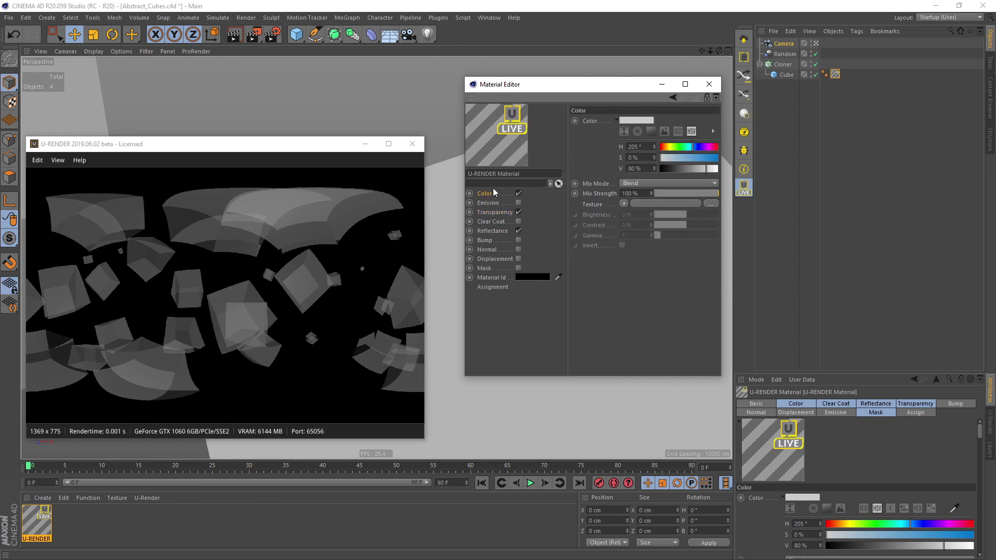
drag(469, 83, 438, 68)
drag(637, 139, 719, 142)
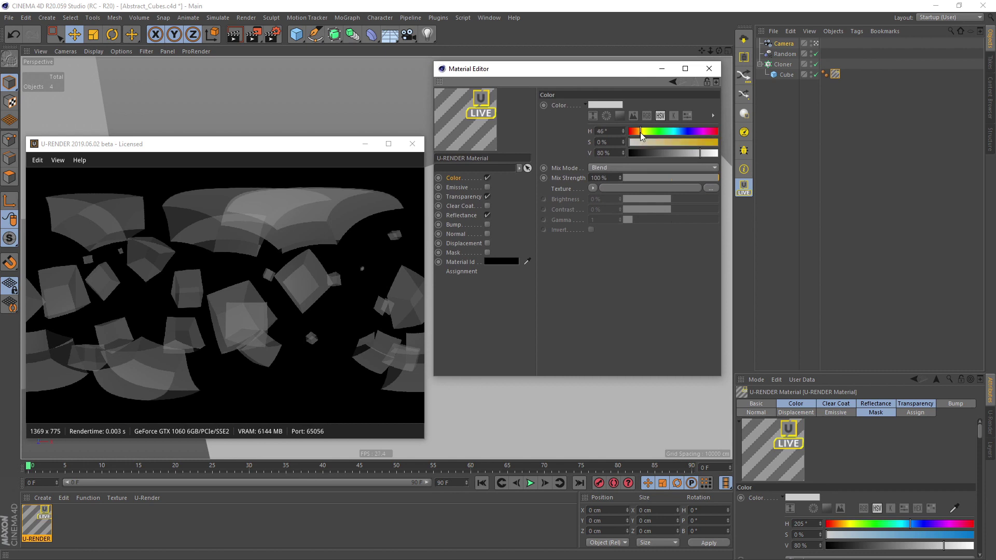
click(641, 131)
click(719, 152)
click(668, 131)
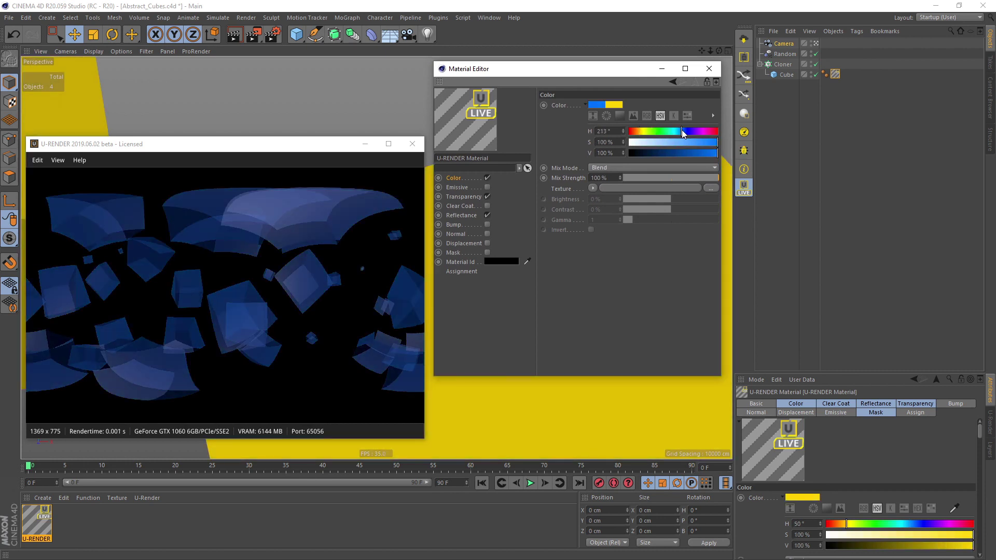
click(466, 196)
drag(645, 289, 716, 288)
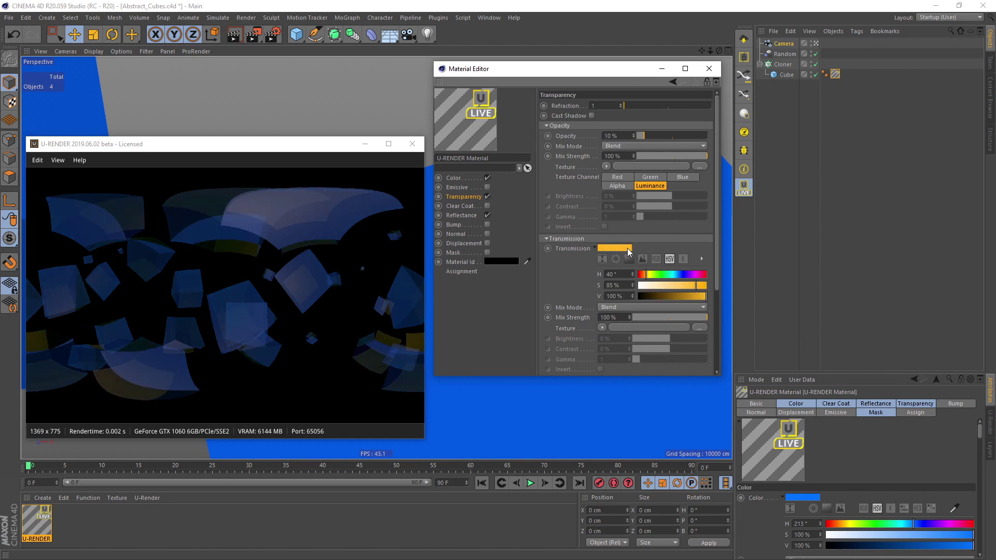
Enable emission on the material with a Gradient texture.
click(469, 188)
click(487, 187)
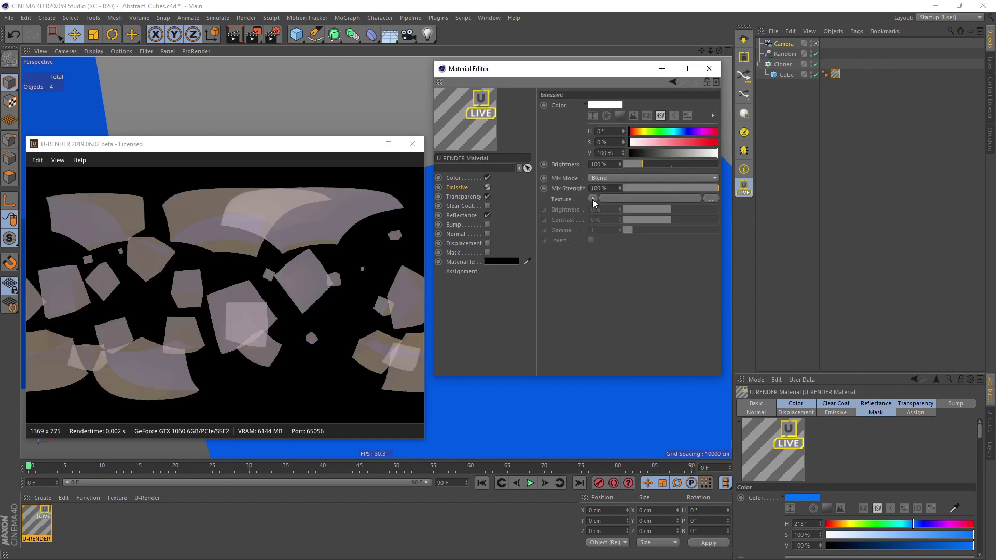
click(593, 199)
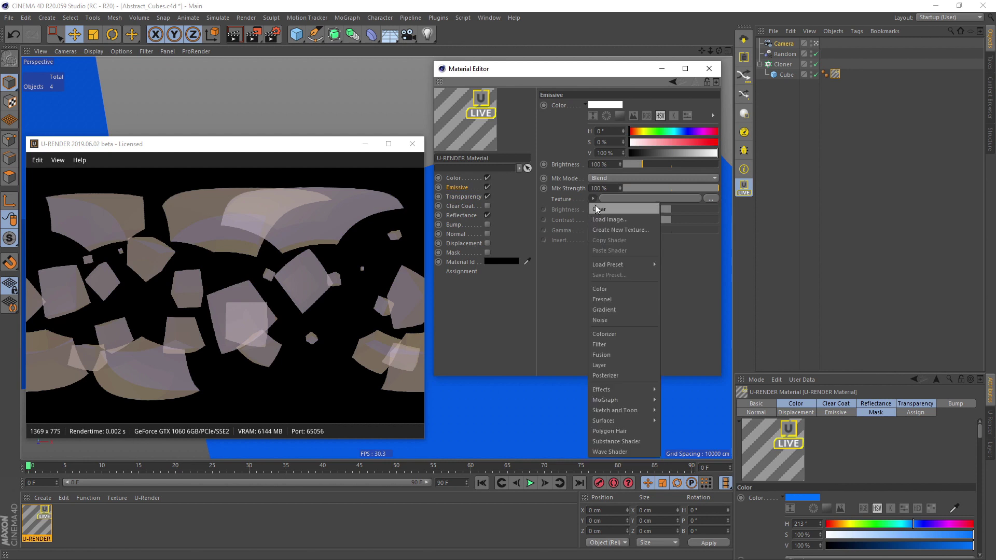
click(615, 311)
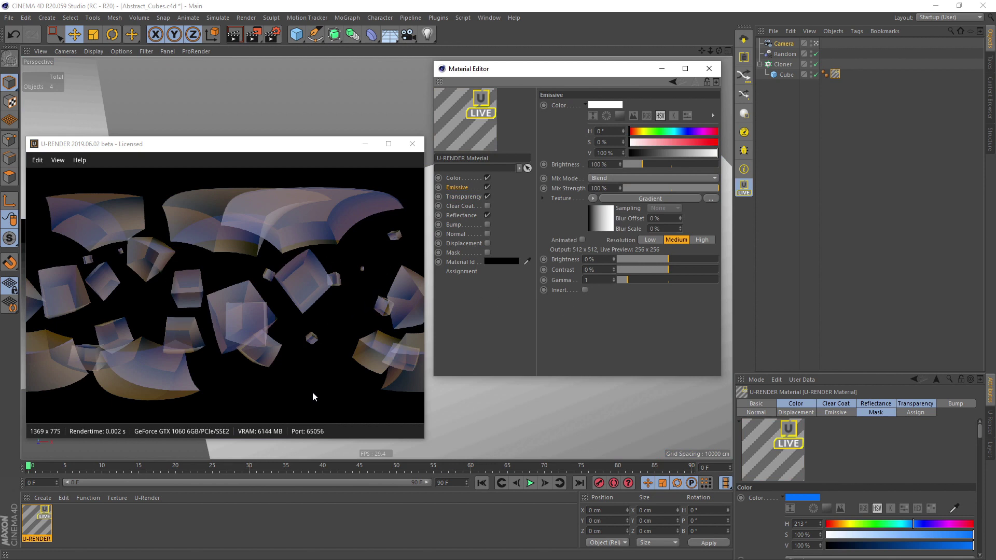
Select the Cloner and enter 4 for each grid count.
click(783, 63)
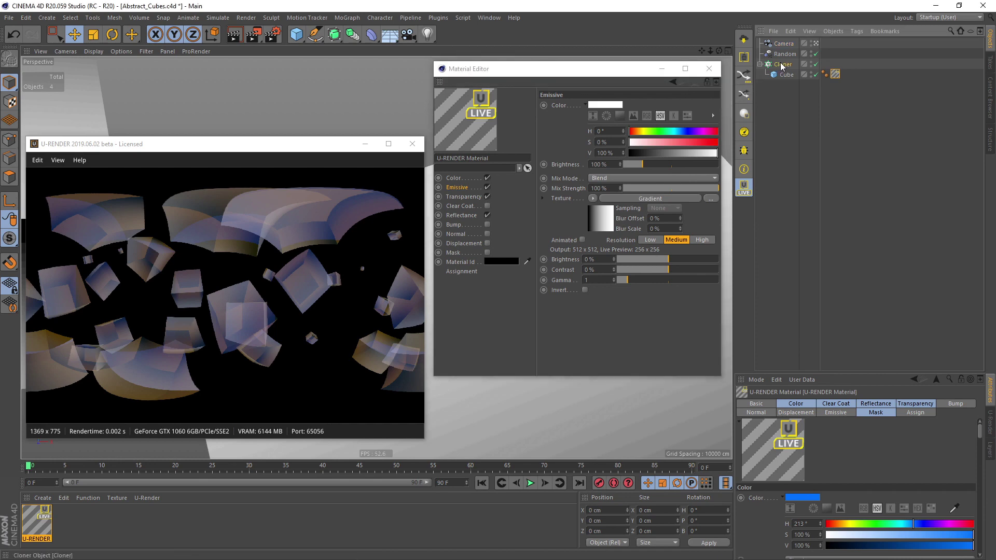
click(708, 69)
drag(423, 441, 523, 461)
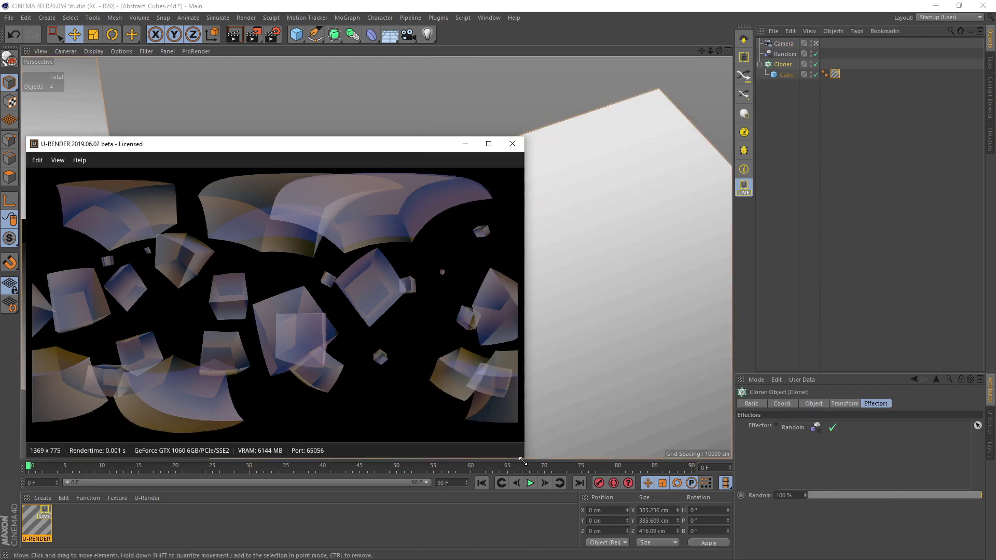
click(807, 404)
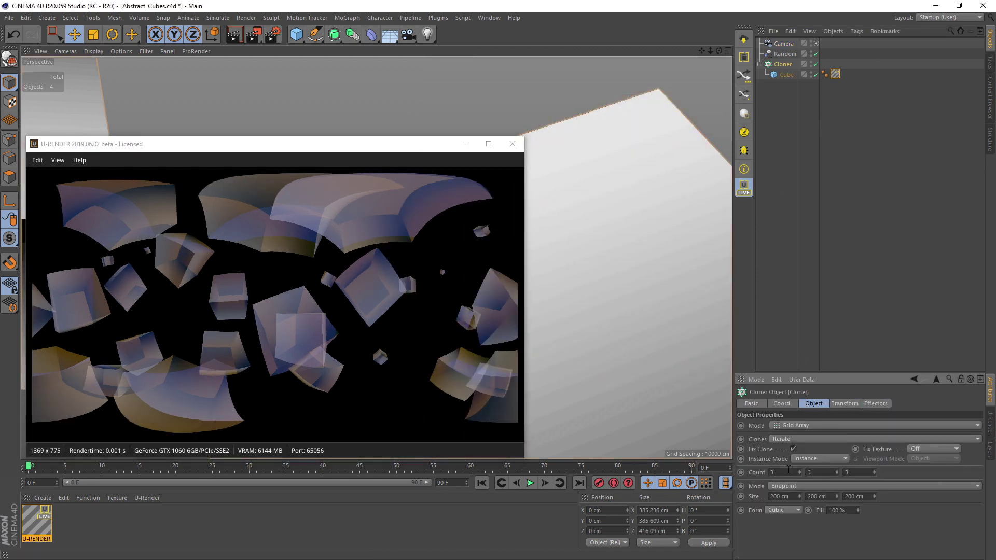
text(4)
key(Tab)
text(4)
key(Tab)
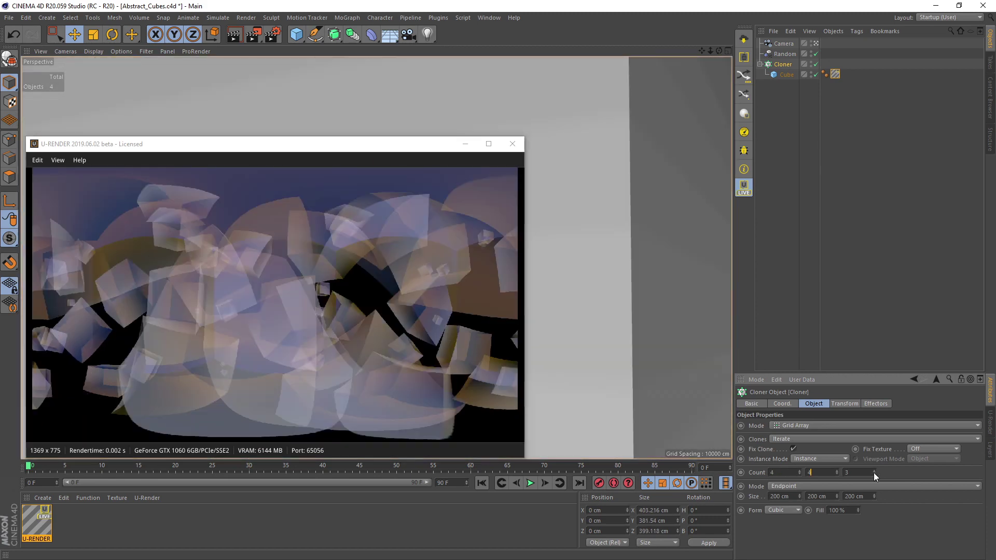
text(4)
Change the Cloner grid count to 5 × 5 × 5.
double_click(780, 473)
text(5)
key(Tab)
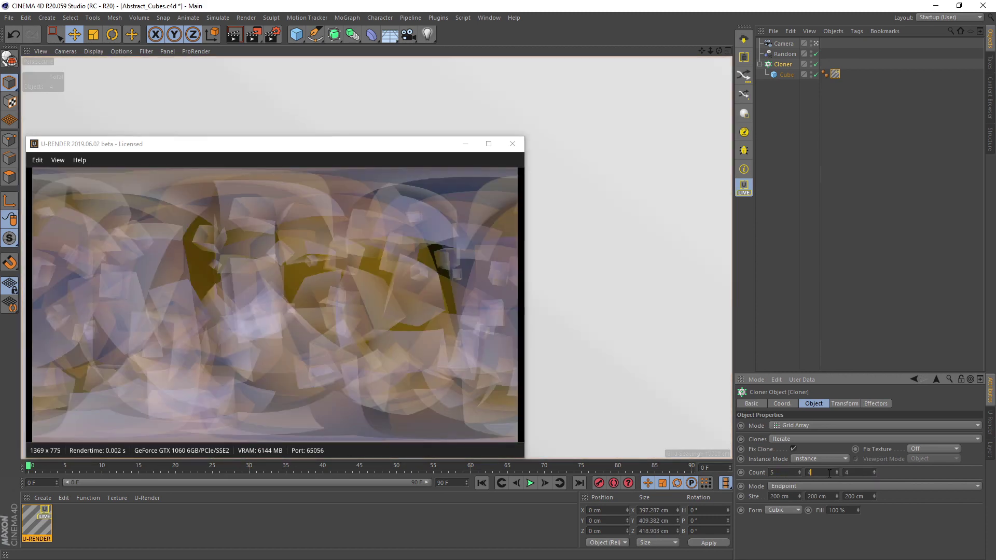
text(5)
key(Tab)
text(5)
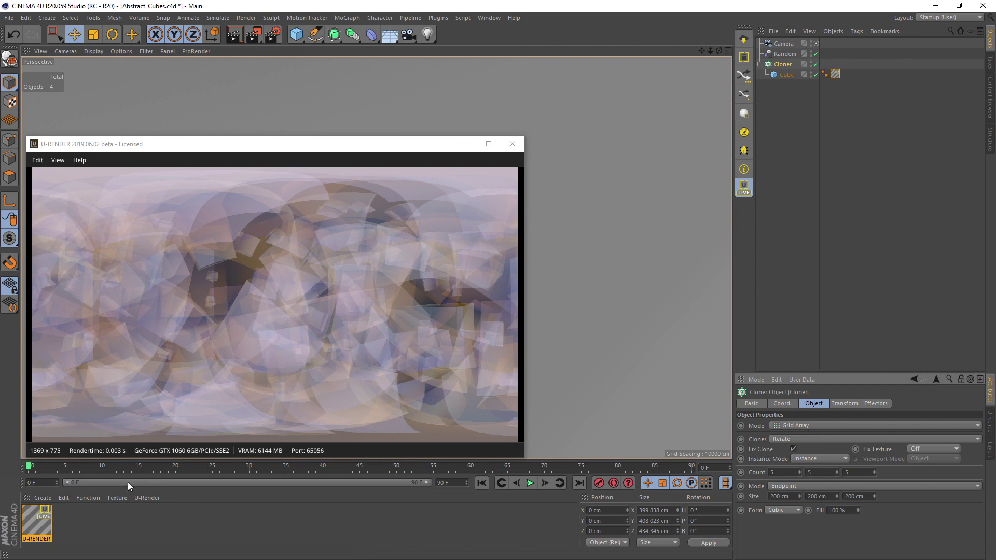
click(42, 521)
Open the emission gradient shader controls and apply an orange-red preset.
drag(550, 88, 705, 94)
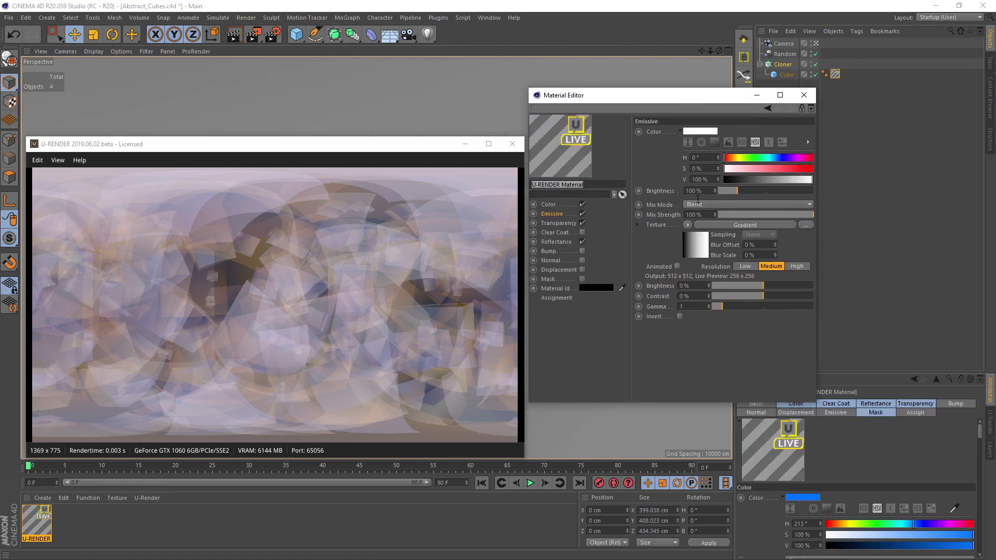
click(705, 223)
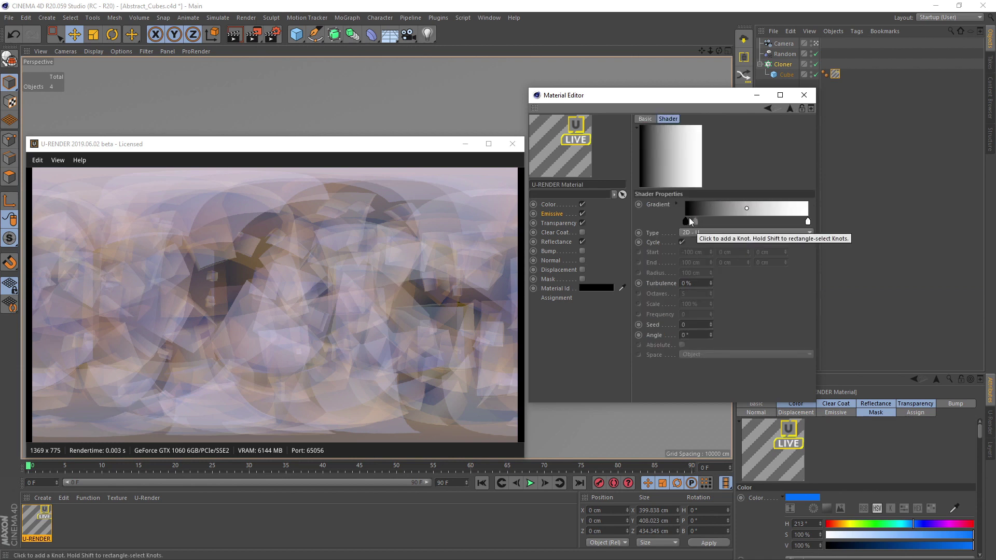
click(675, 204)
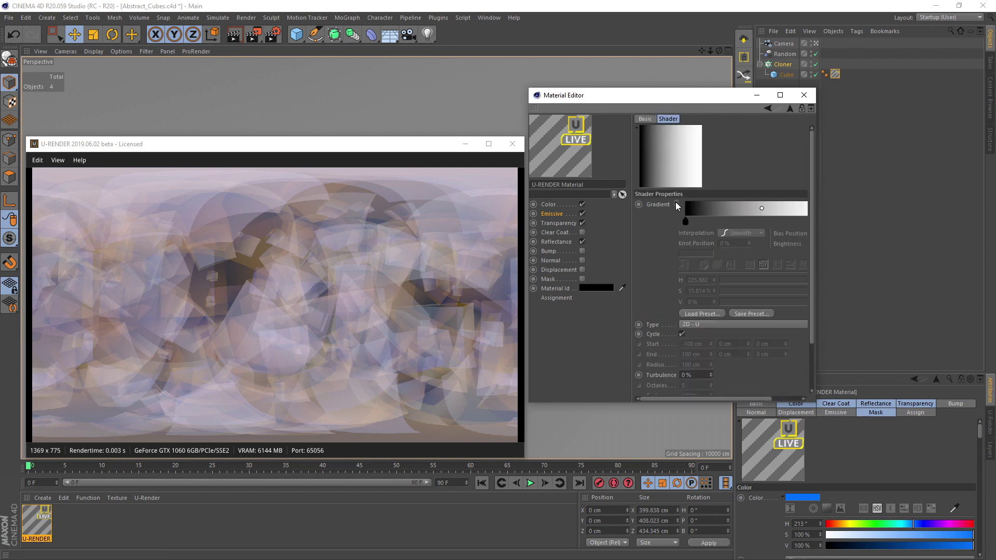
click(701, 313)
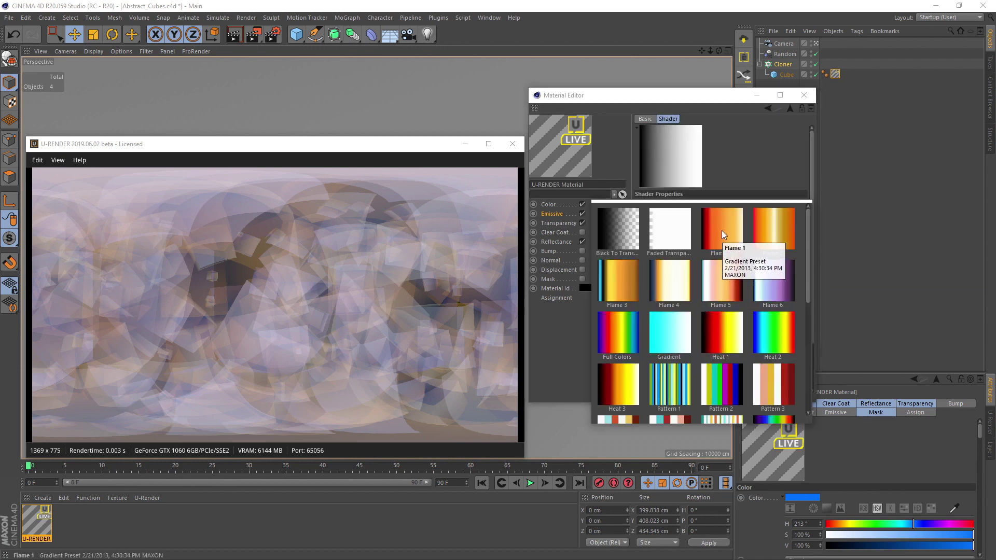
click(722, 231)
Try gradient presets like Flame 5, cyan and Heat 3, settling on Full Colors.
click(706, 314)
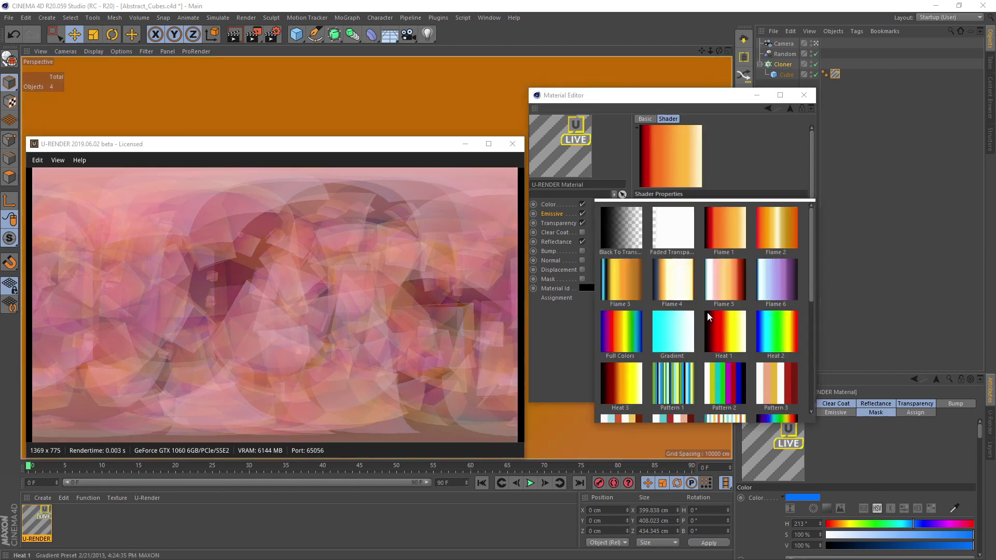
click(636, 283)
click(702, 313)
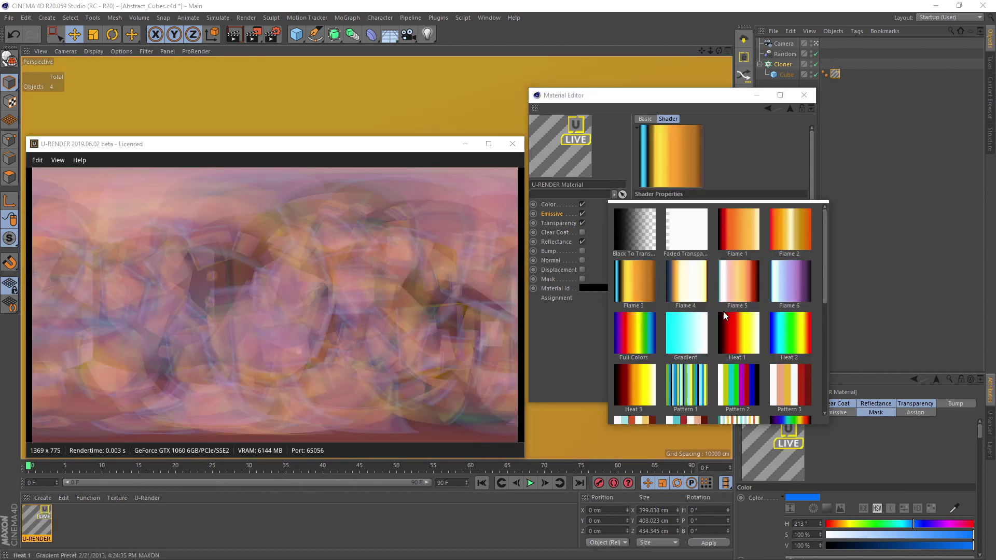
click(726, 285)
click(700, 312)
click(673, 321)
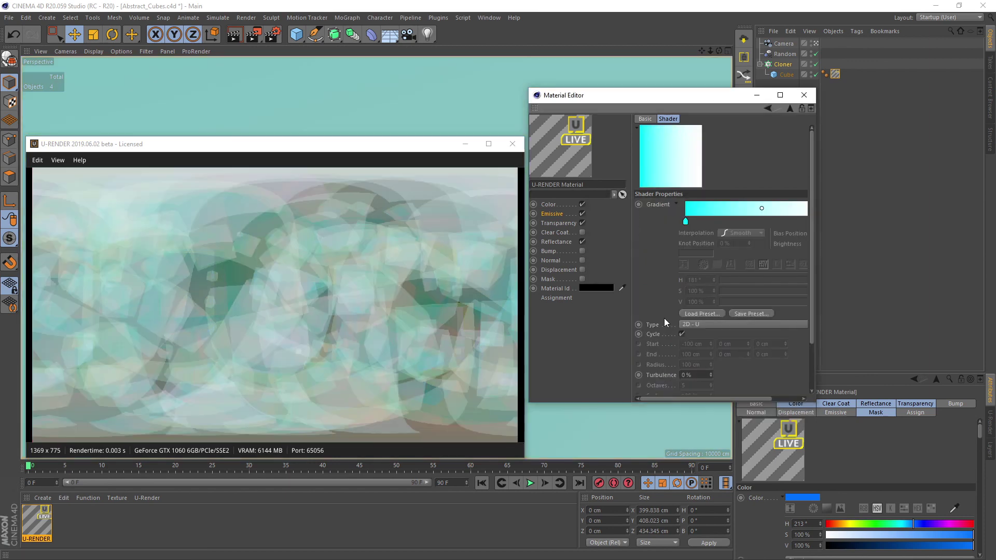
click(695, 313)
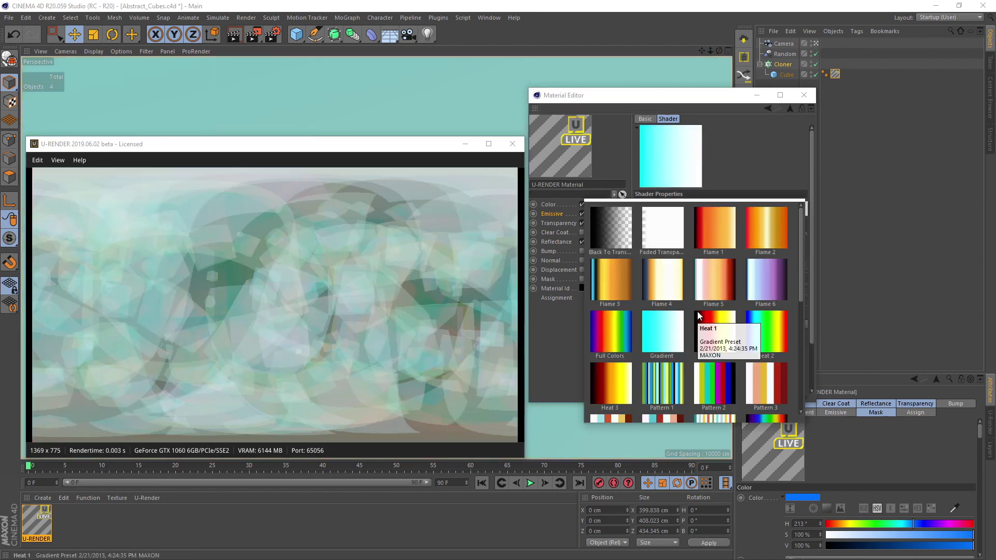
click(628, 384)
click(701, 314)
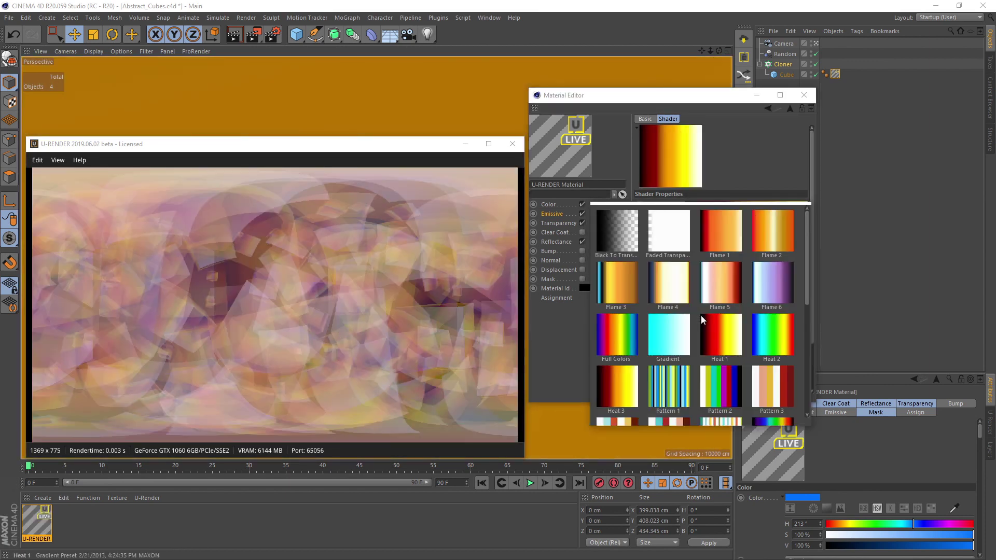
click(594, 333)
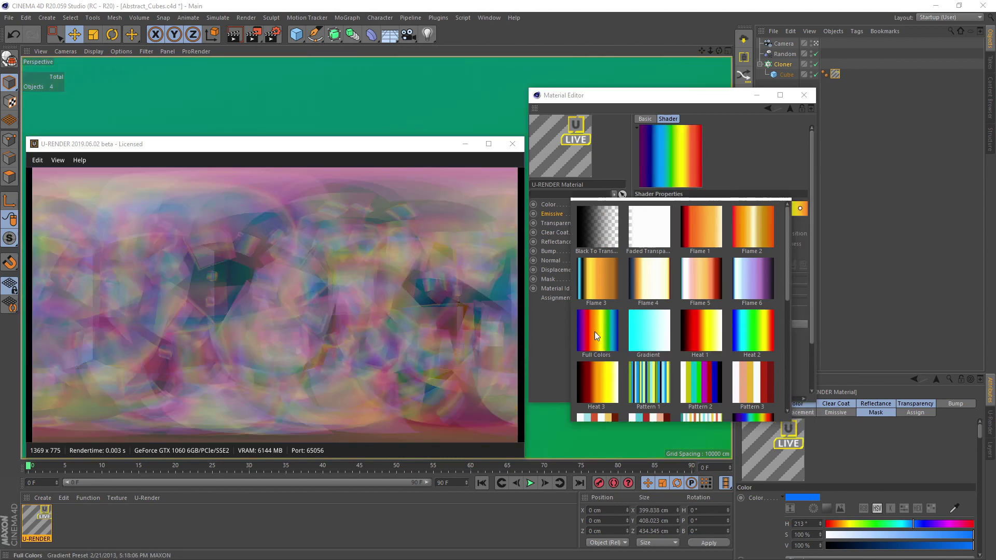
click(594, 332)
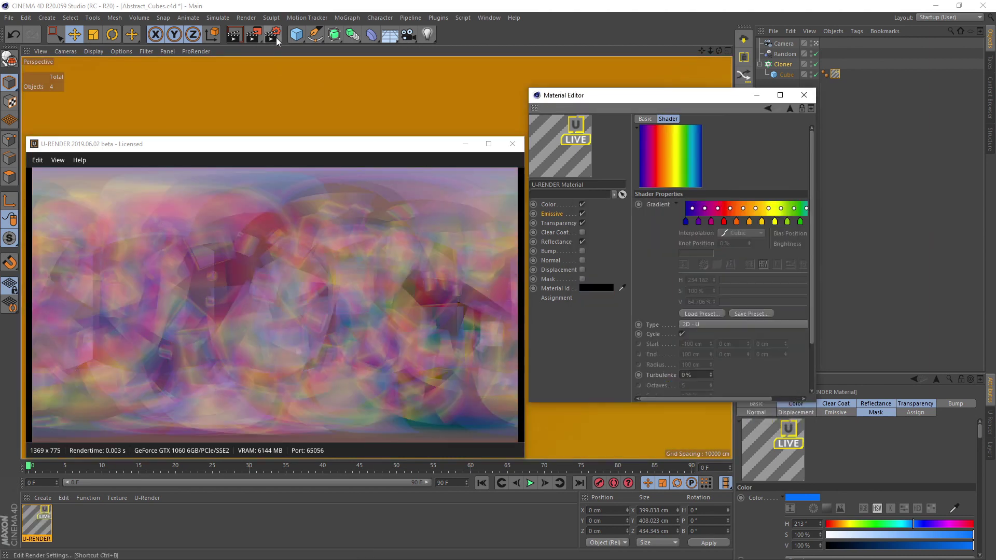
Enable U-Render tonemapping in Exponential mode with exposure 2.5.
click(272, 34)
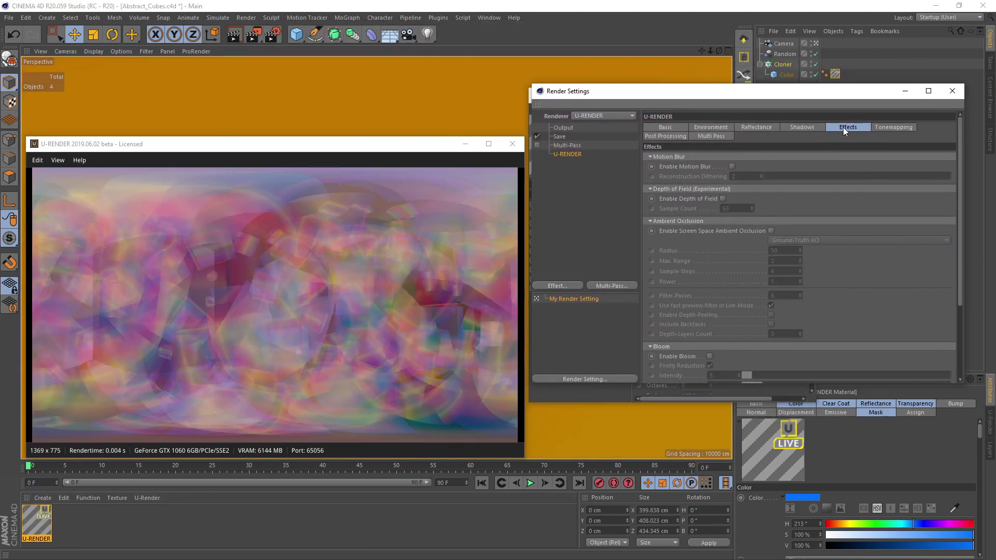
click(880, 127)
click(718, 157)
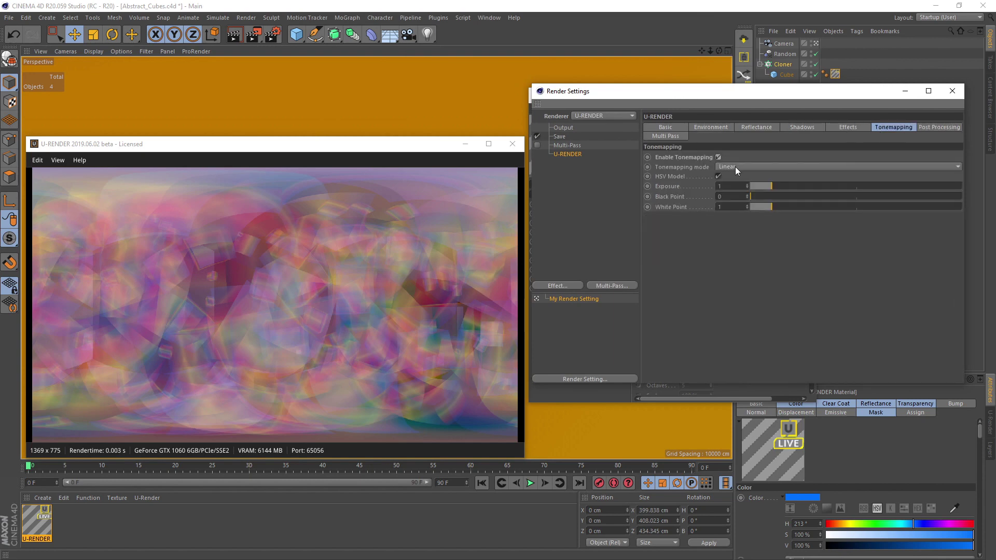
click(736, 188)
mouse_move(779, 186)
mouse_down()
mouse_move(817, 188)
mouse_move(819, 206)
mouse_move(757, 196)
mouse_up()
text(.05)
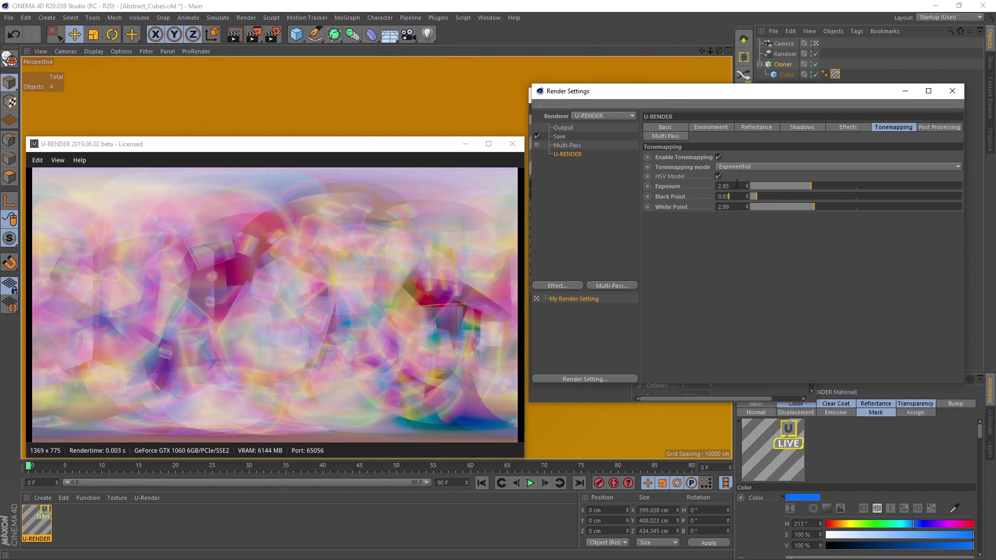
text(2.5)
key(Return)
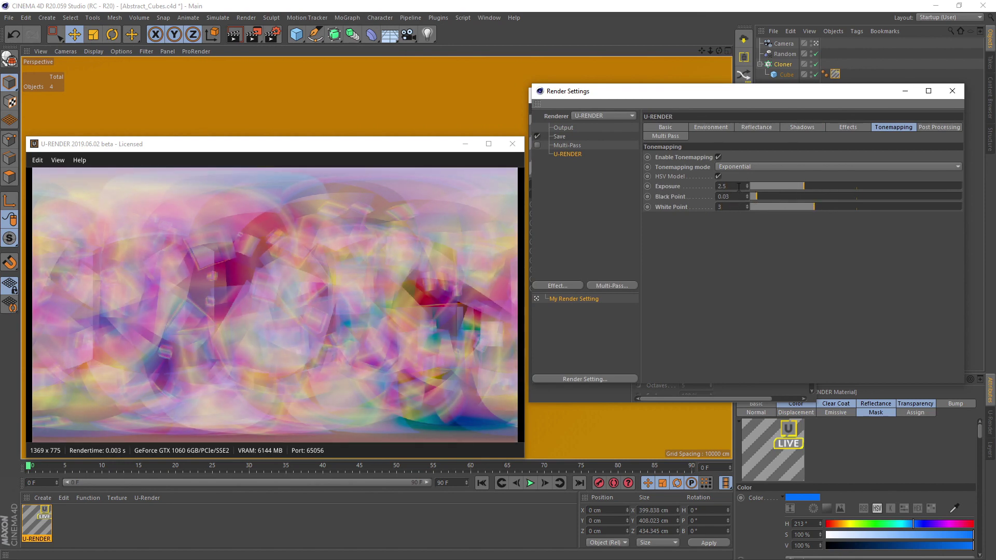
click(952, 91)
mouse_move(739, 92)
mouse_down()
mouse_move(769, 192)
mouse_move(760, 381)
mouse_up()
drag(304, 144, 303, 228)
click(47, 17)
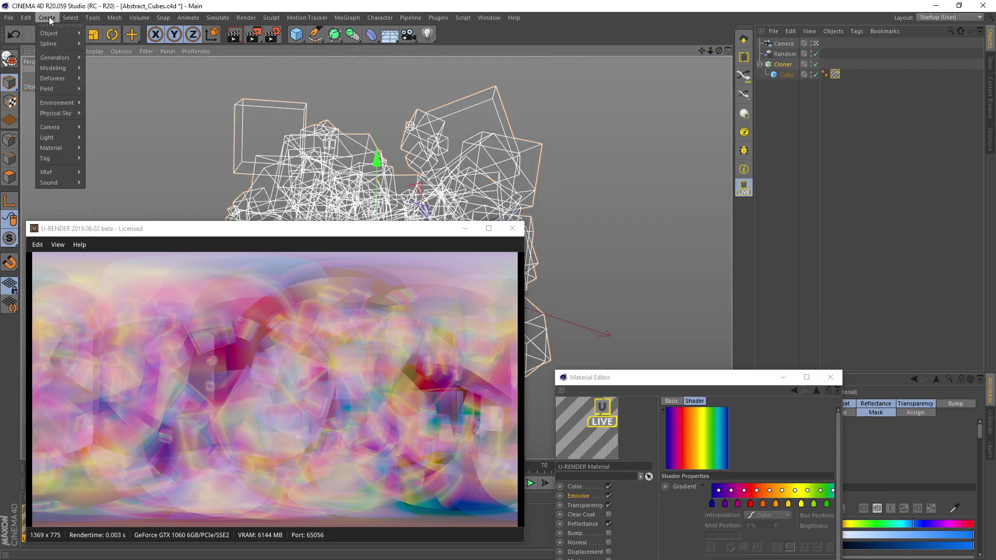
mouse_move(48, 137)
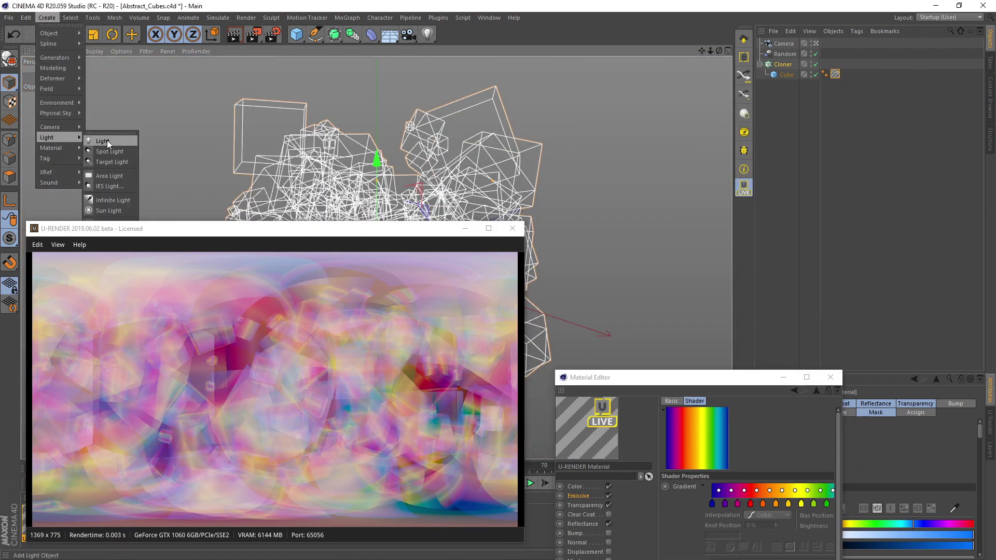
Add a Light and move it above and to the right of the cubes.
click(107, 140)
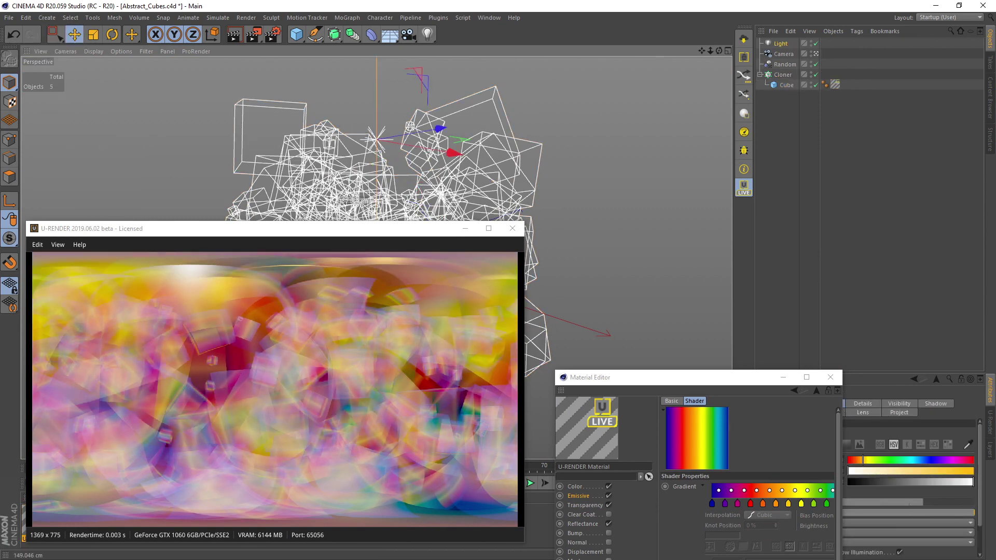
mouse_move(452, 152)
mouse_down()
mouse_move(720, 167)
mouse_move(464, 166)
mouse_move(446, 137)
mouse_up()
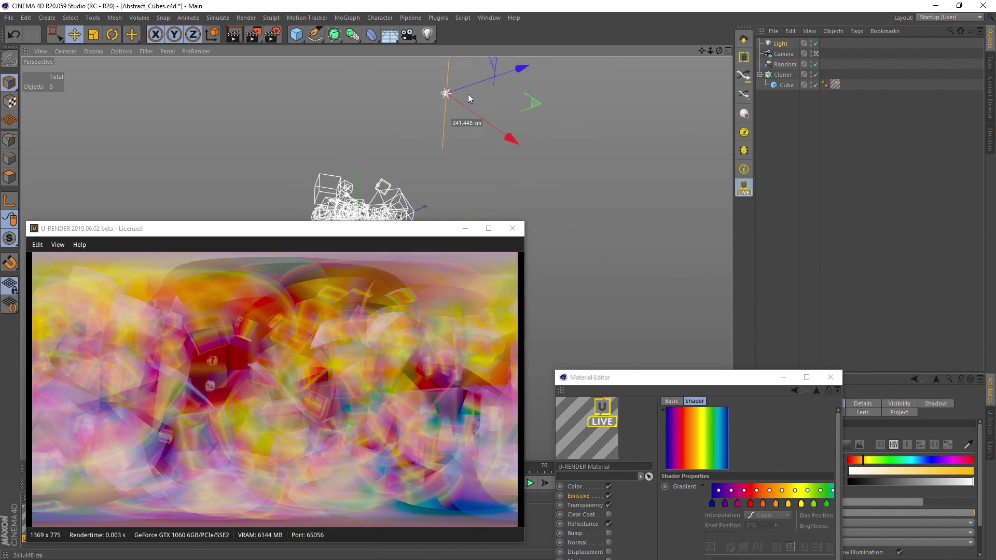
drag(468, 94, 604, 139)
drag(728, 384, 607, 276)
Add a U-Render Light Tag to the light with 200% intensity.
right_click(784, 48)
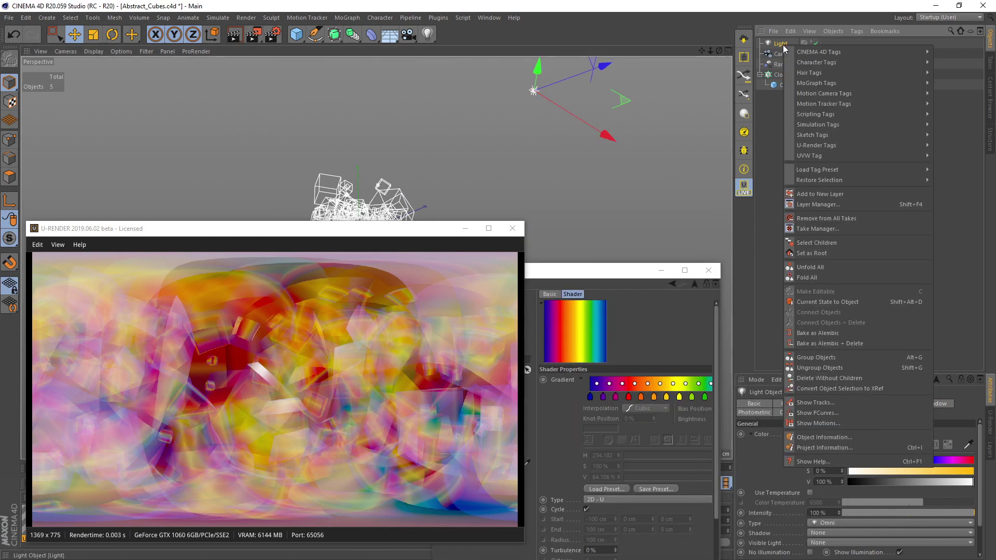
click(771, 156)
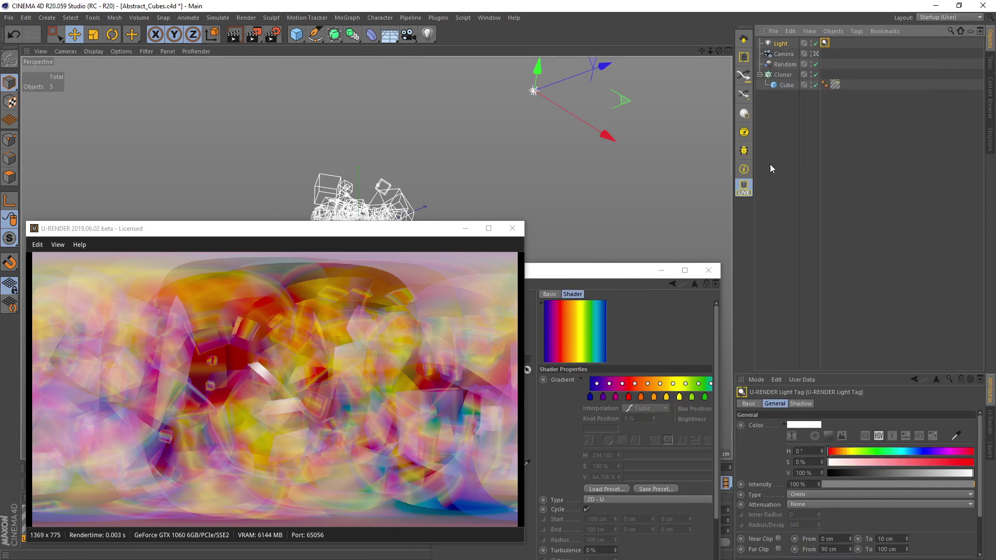
click(811, 484)
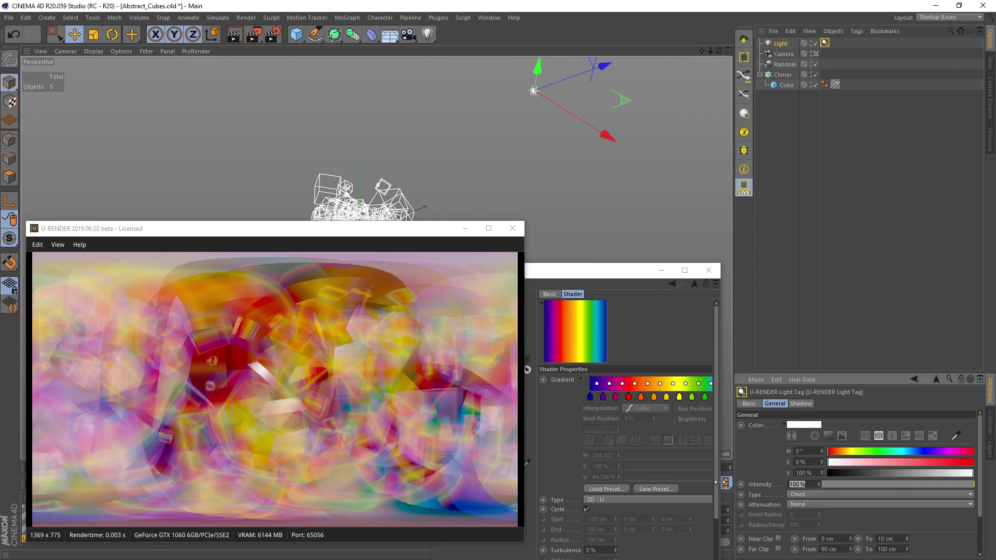
text(200)
key(Return)
Tint the light colour pale yellow by adjusting its hue and saturation.
mouse_move(840, 455)
mouse_down()
mouse_move(963, 462)
mouse_move(877, 465)
mouse_move(888, 451)
mouse_move(931, 462)
mouse_move(849, 455)
mouse_up()
click(892, 451)
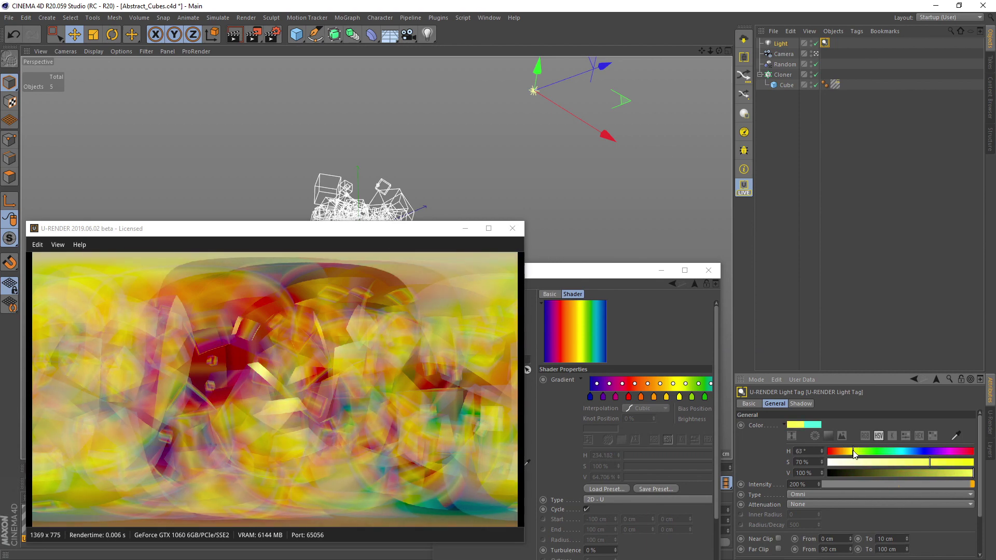
drag(928, 462, 878, 464)
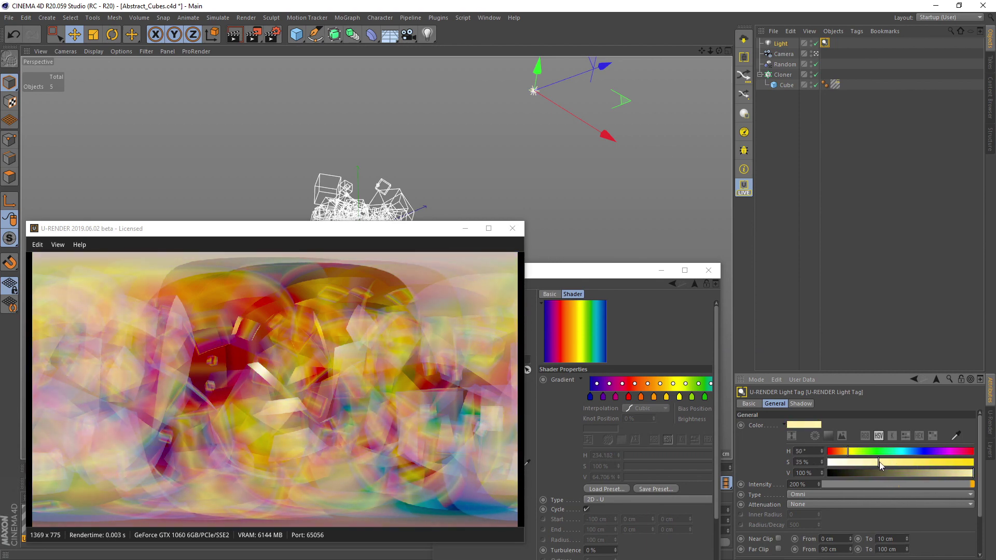
drag(891, 461, 889, 462)
Add a green specular reflection at about 19% brightness to the cube material.
drag(579, 274, 710, 182)
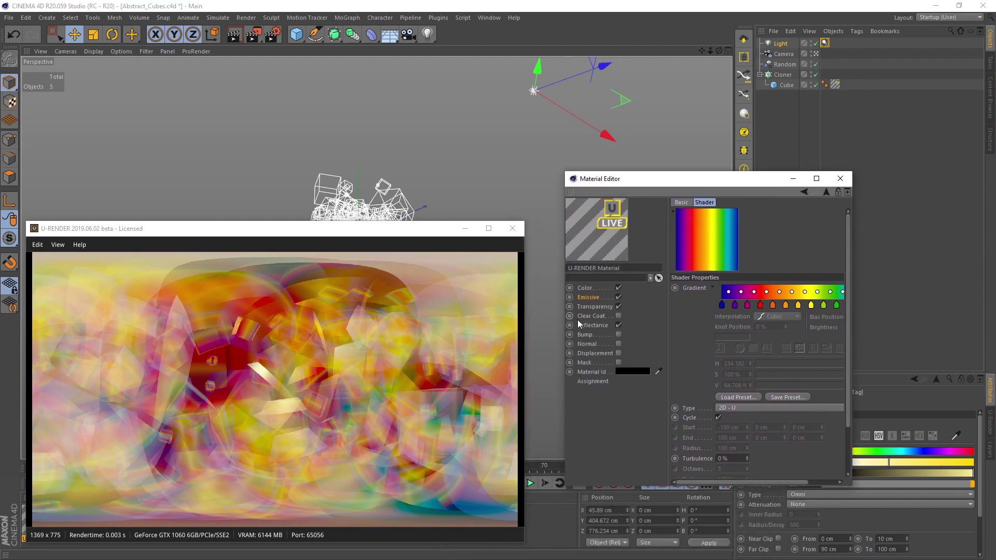
click(589, 325)
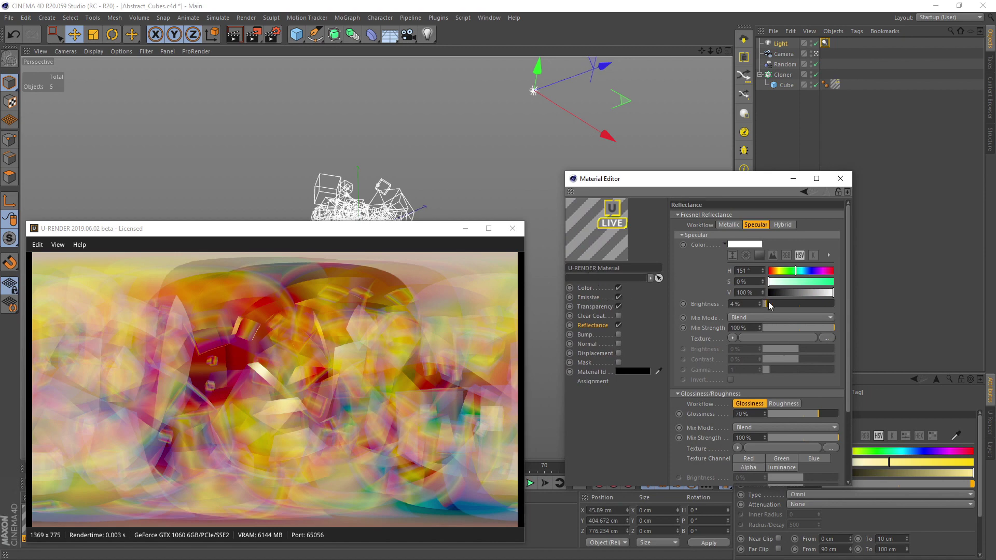
mouse_move(769, 301)
mouse_down()
mouse_move(785, 302)
mouse_move(768, 303)
mouse_move(777, 303)
mouse_up()
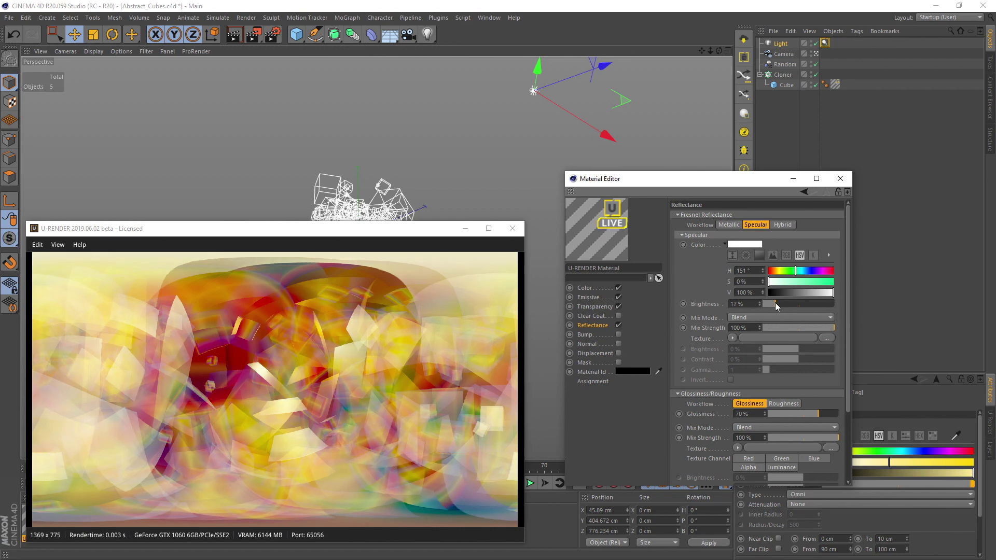
drag(777, 283, 844, 287)
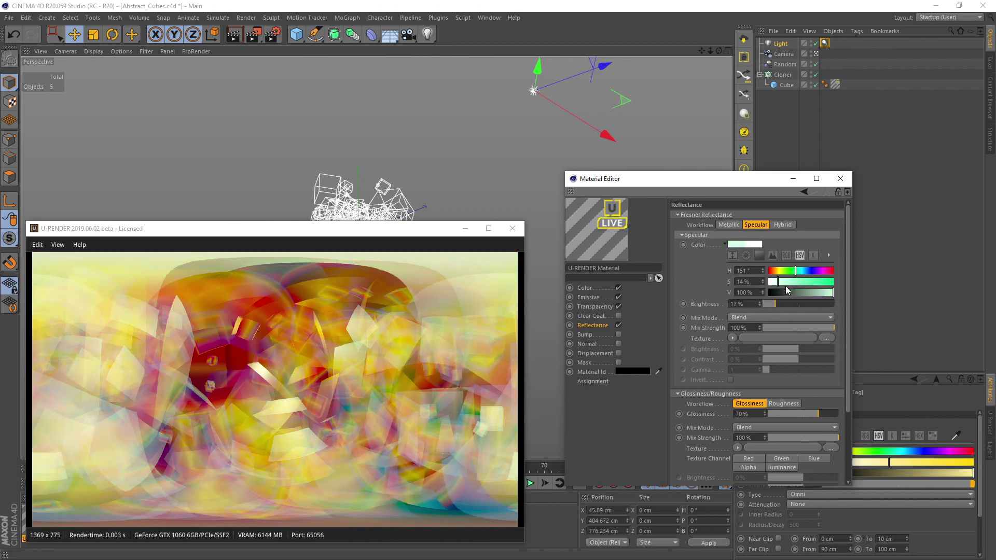
mouse_move(798, 270)
mouse_down()
mouse_move(778, 271)
mouse_move(790, 274)
mouse_move(776, 303)
mouse_up()
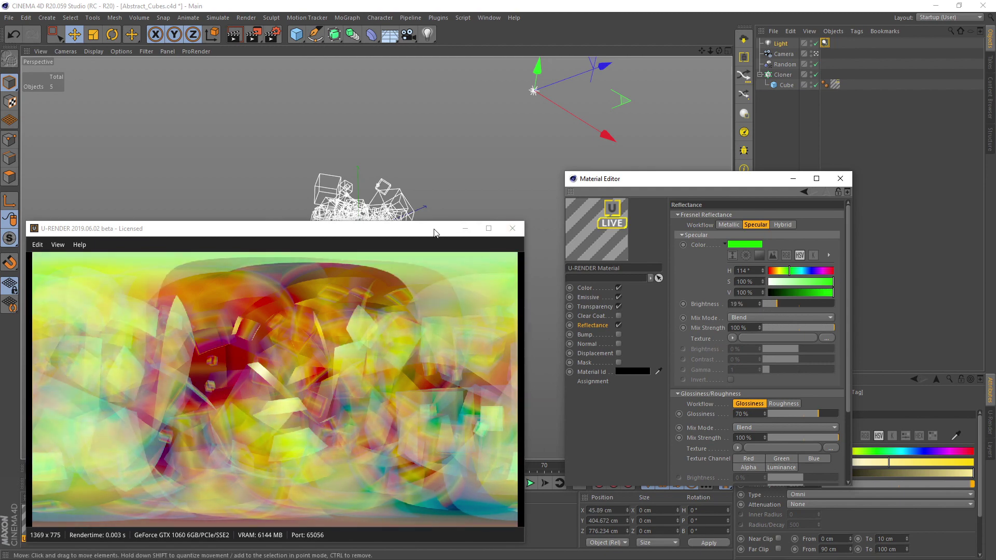
Enlarge the U-Render preview and set the material's glossiness to about 74%.
drag(524, 221, 559, 162)
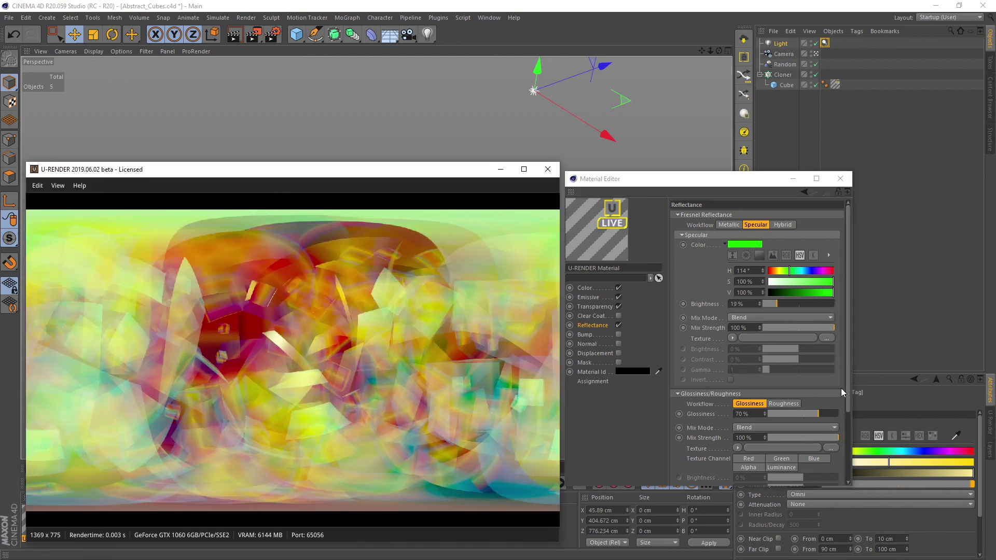
scroll(813, 367, down, 2)
mouse_move(813, 366)
mouse_down()
mouse_move(797, 365)
mouse_move(836, 364)
mouse_move(786, 365)
mouse_move(820, 365)
mouse_up()
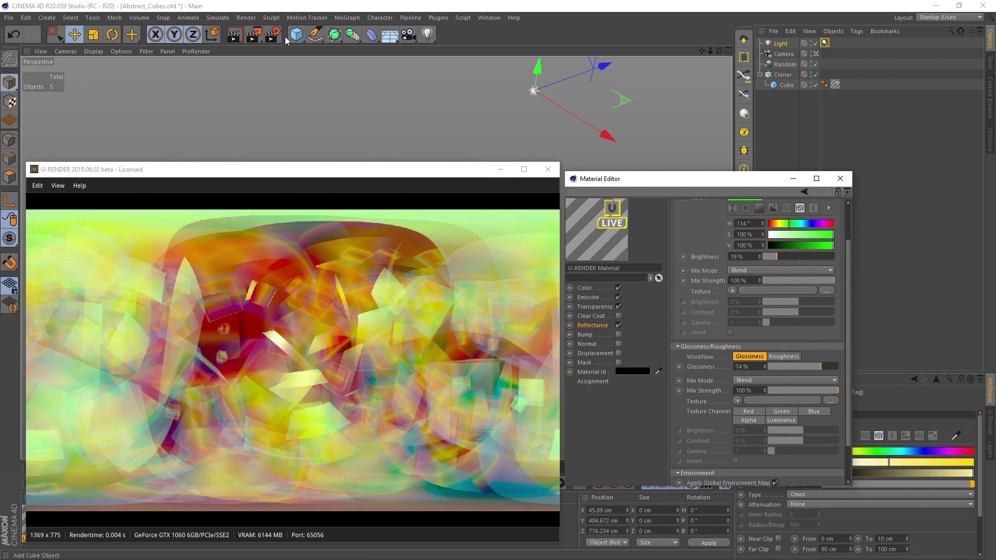
click(272, 34)
Turn on U-Render bloom and add horizontal and vertical render overscan.
mouse_move(423, 26)
mouse_down()
mouse_move(711, 132)
mouse_move(699, 129)
mouse_up()
click(868, 165)
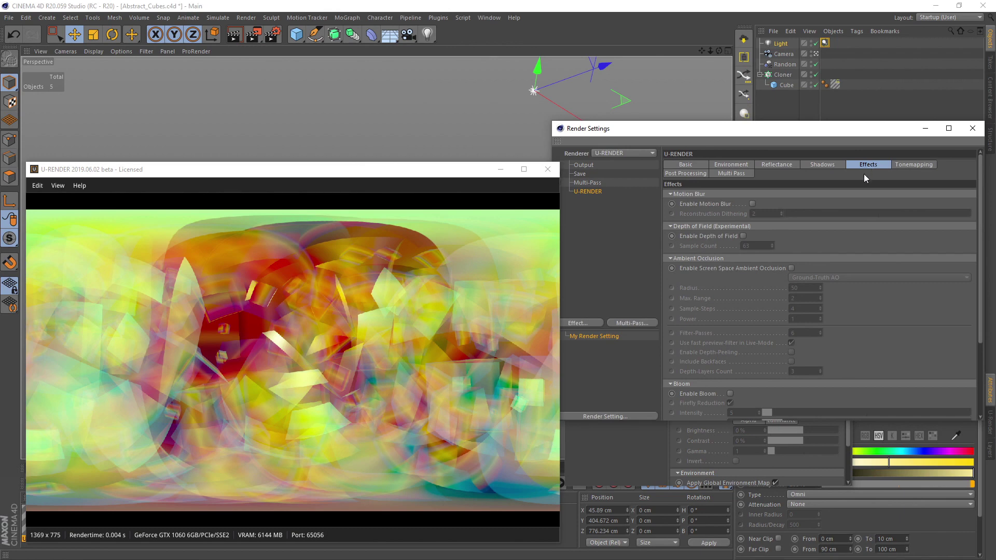
click(729, 393)
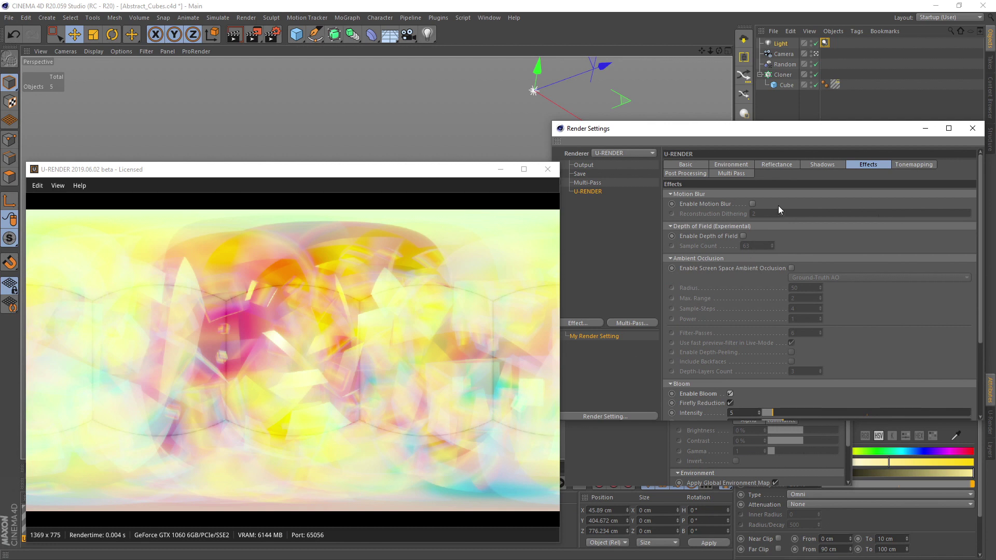
click(692, 166)
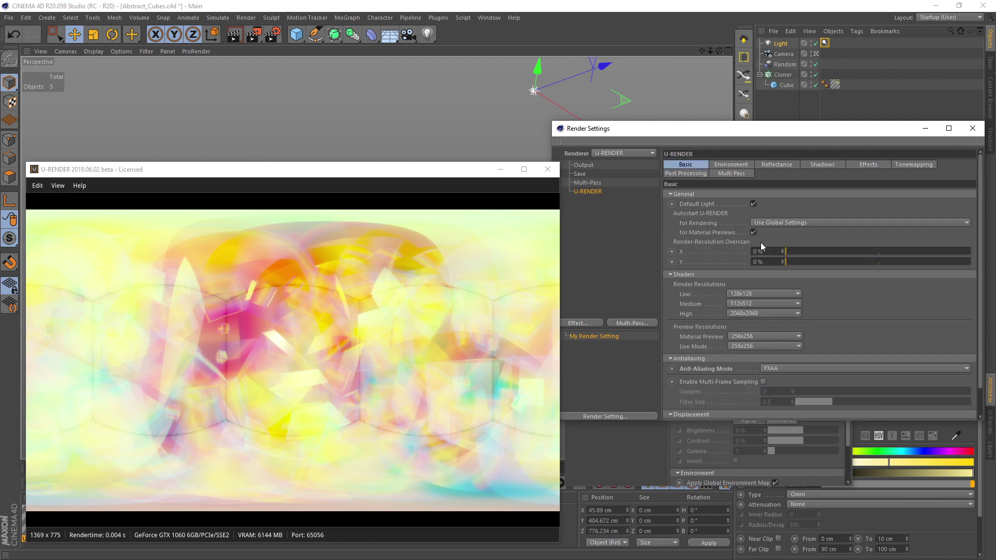
click(792, 251)
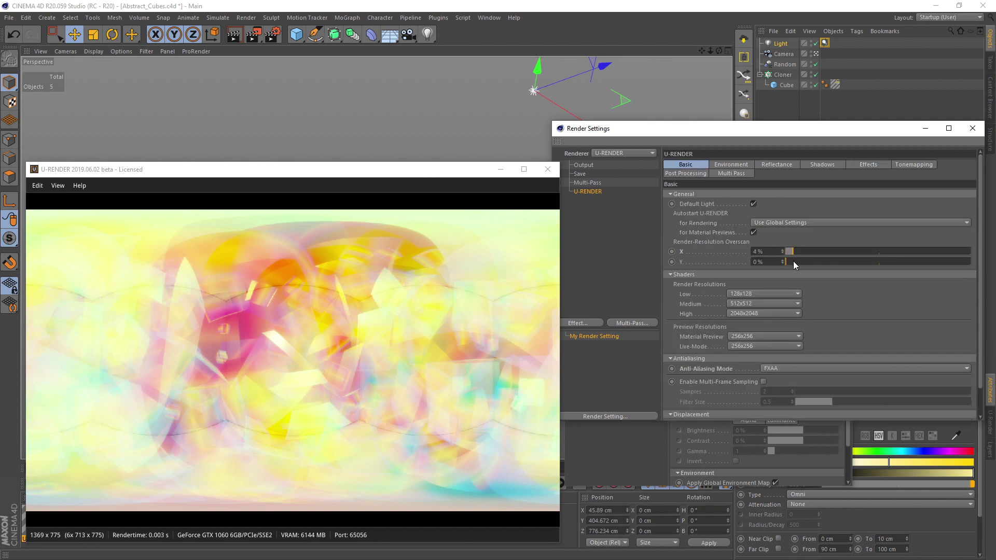
click(793, 262)
Turn off bloom firefly reduction and lower the bloom intensity, typing 0 then 0.2.
click(863, 165)
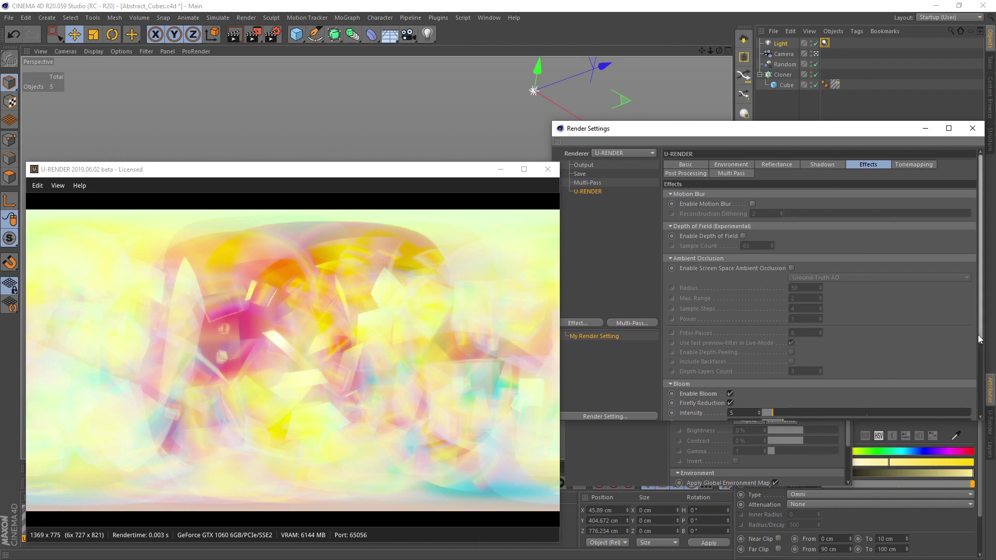
scroll(936, 376, down, 3)
click(731, 328)
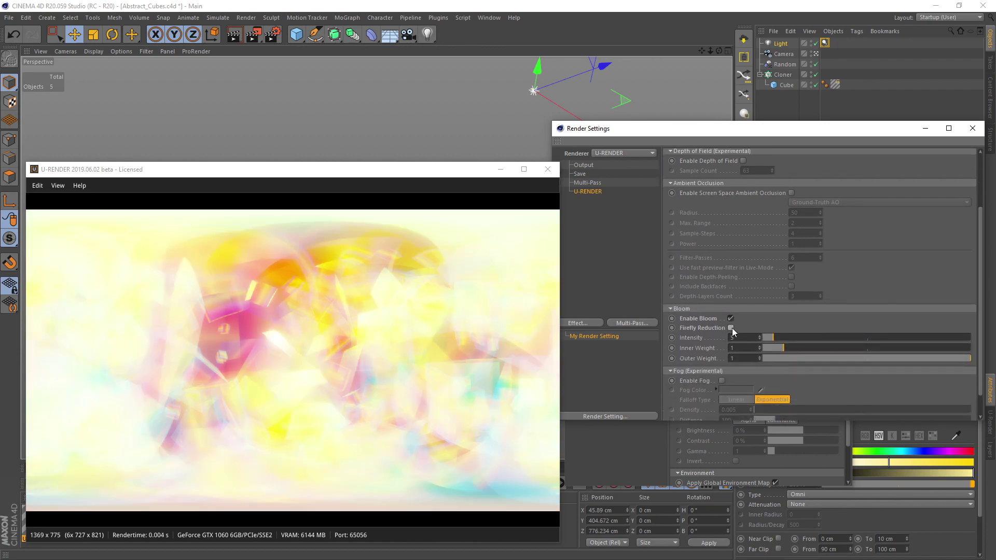
text(0)
key(Return)
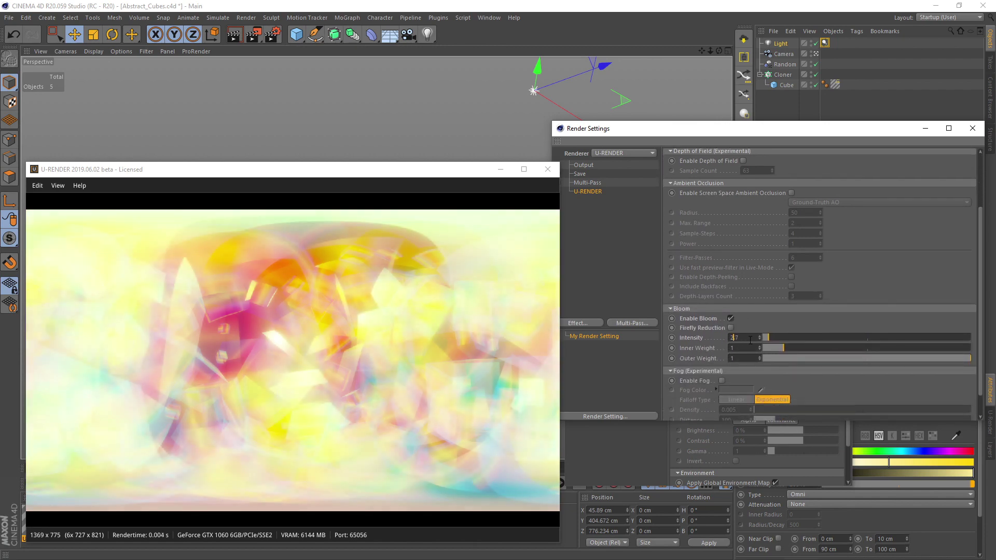
text(0.2)
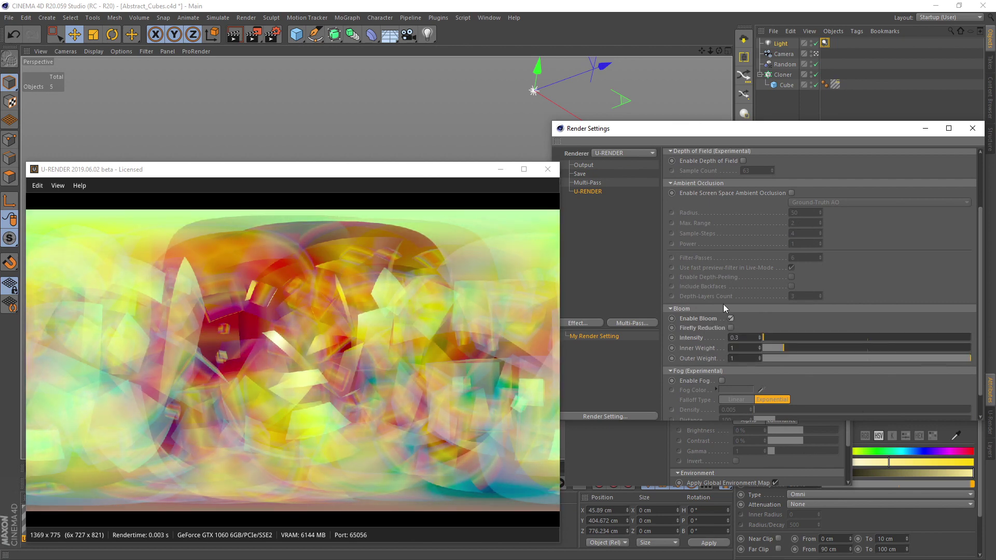
Set the output resolution to 2048 × 1024 in Render Settings.
click(588, 166)
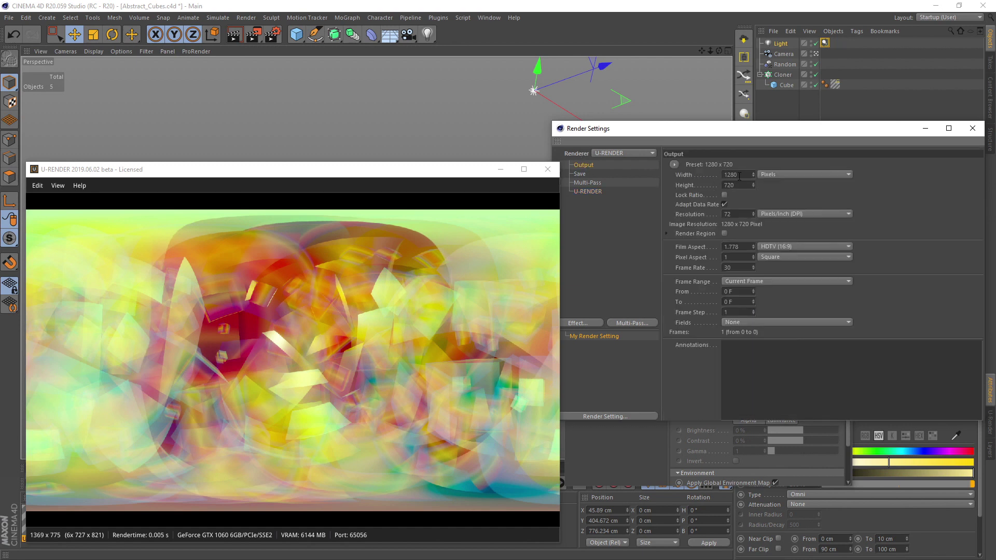
text(048)
key(Tab)
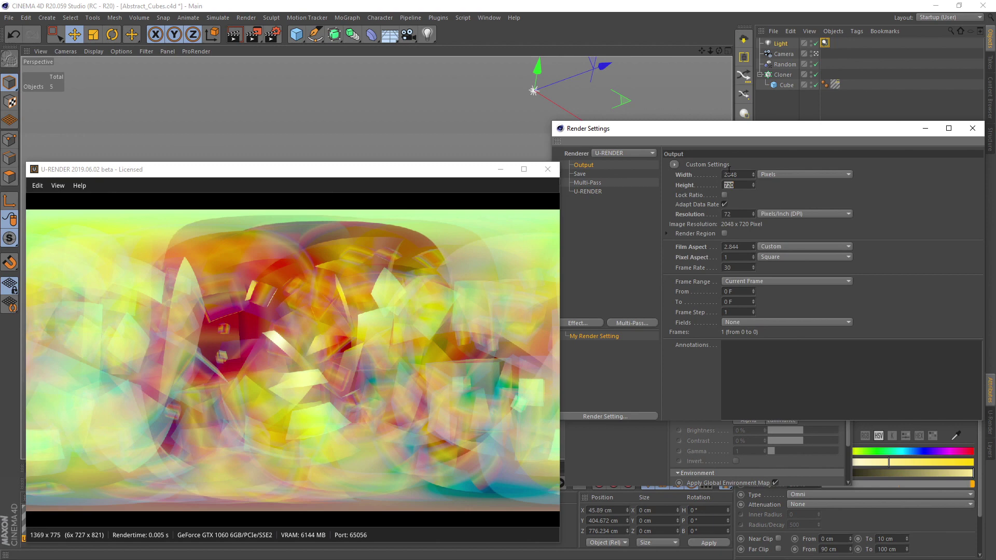
text(024)
key(Return)
click(966, 132)
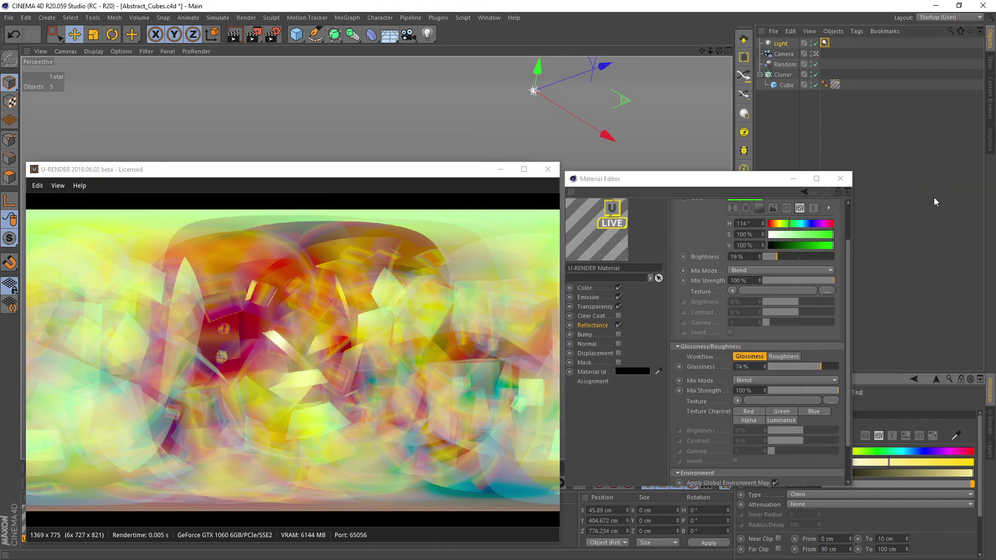
Make the U-Render live preview follow the output resolution at 50% scale.
click(790, 180)
click(990, 424)
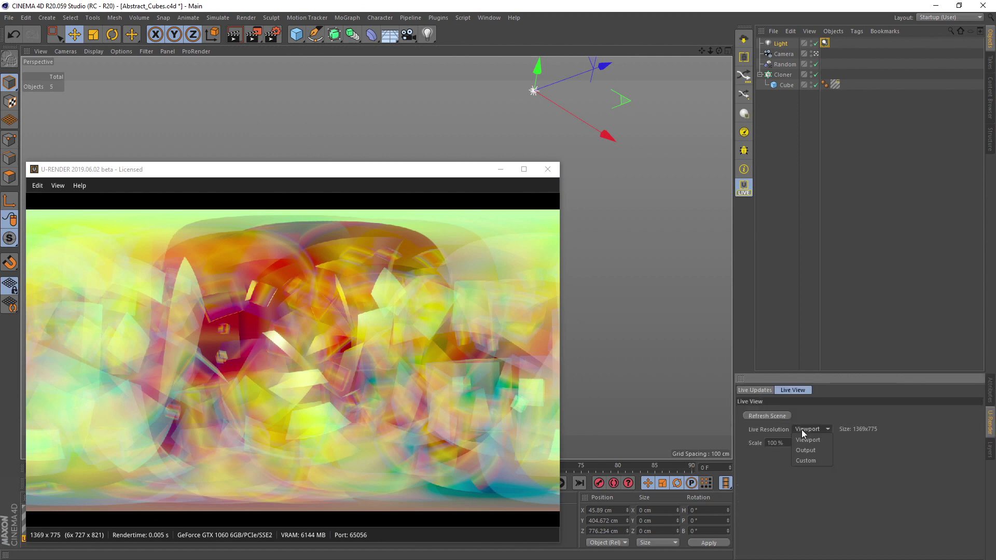
click(810, 450)
double_click(775, 443)
text(50)
key(Return)
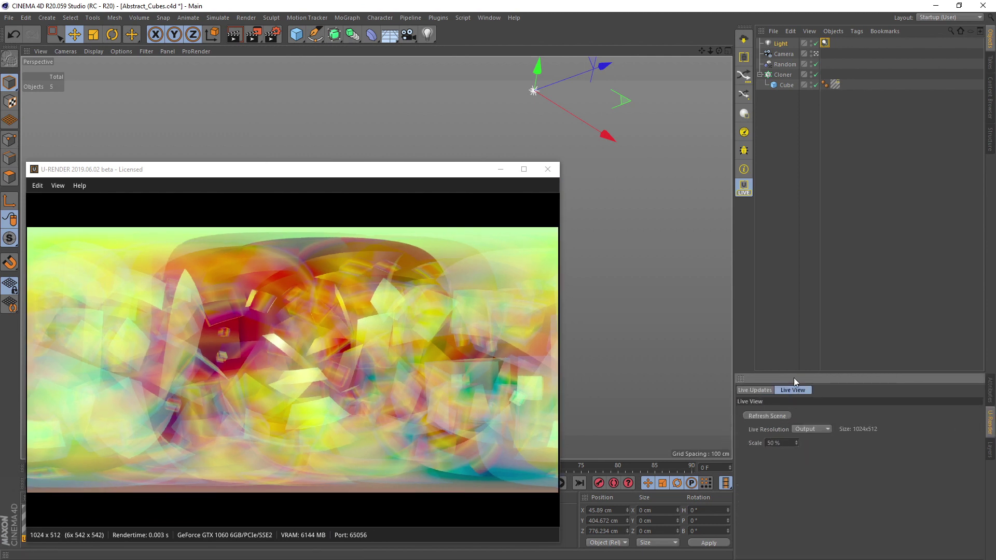
click(785, 64)
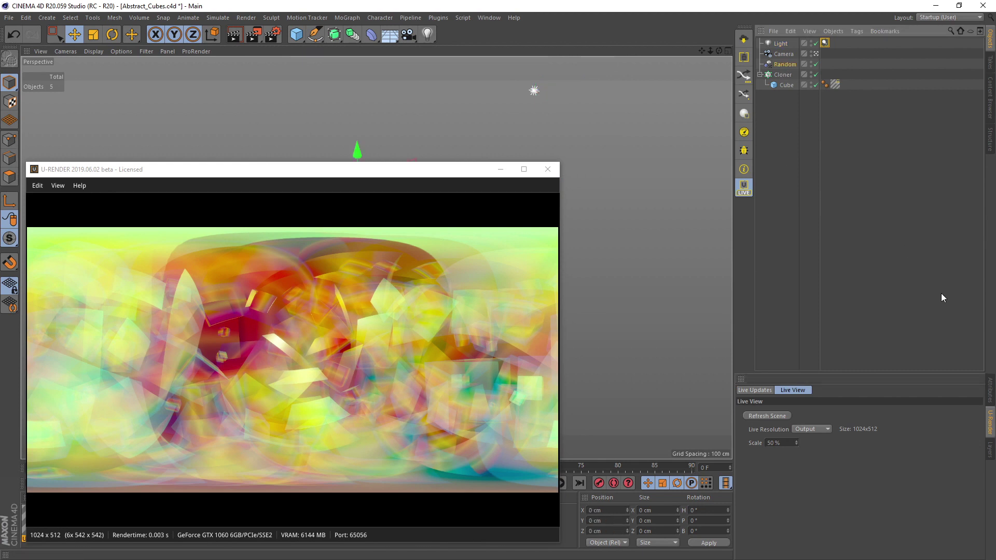
Change the Random effector's seed to 3.
click(991, 388)
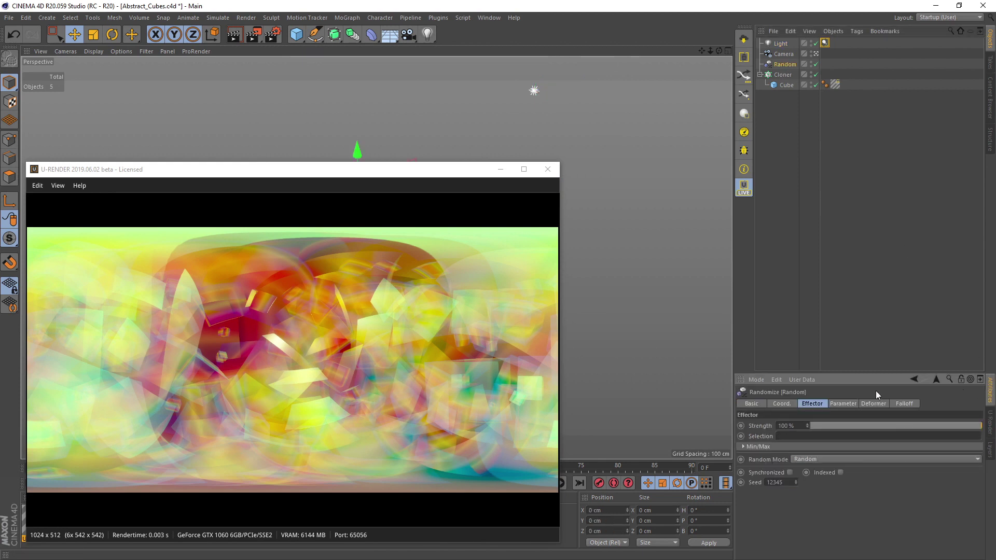
double_click(790, 482)
text(3)
key(Return)
Step the seed upward from 5 through further values, settling on 24.
double_click(781, 483)
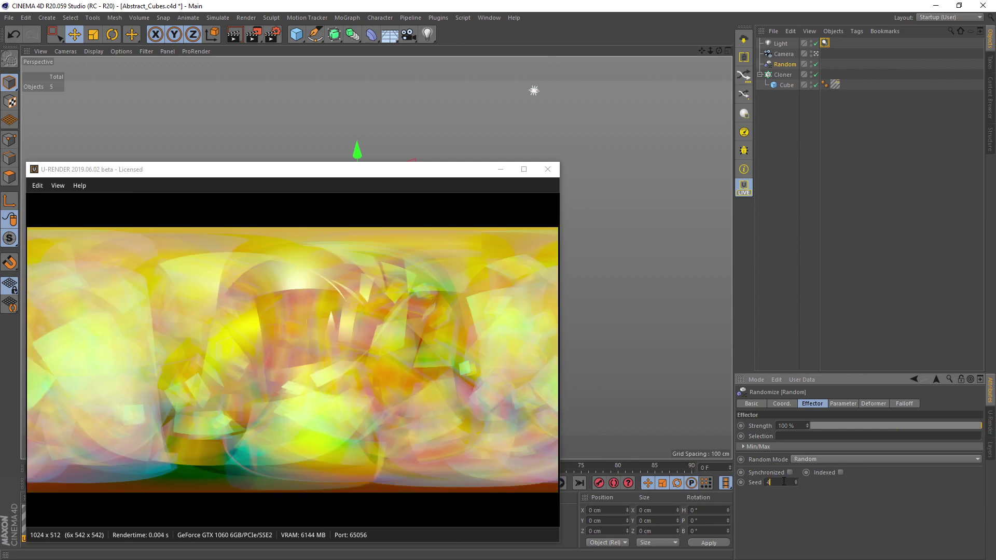
text(5)
scroll(784, 482, up, 5)
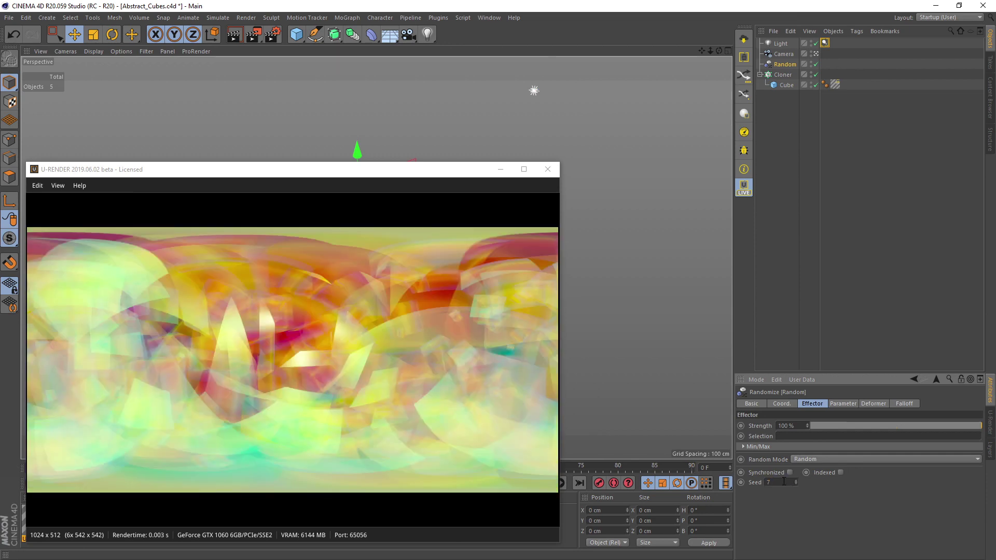
scroll(784, 481, up, 2)
scroll(784, 482, up, 1)
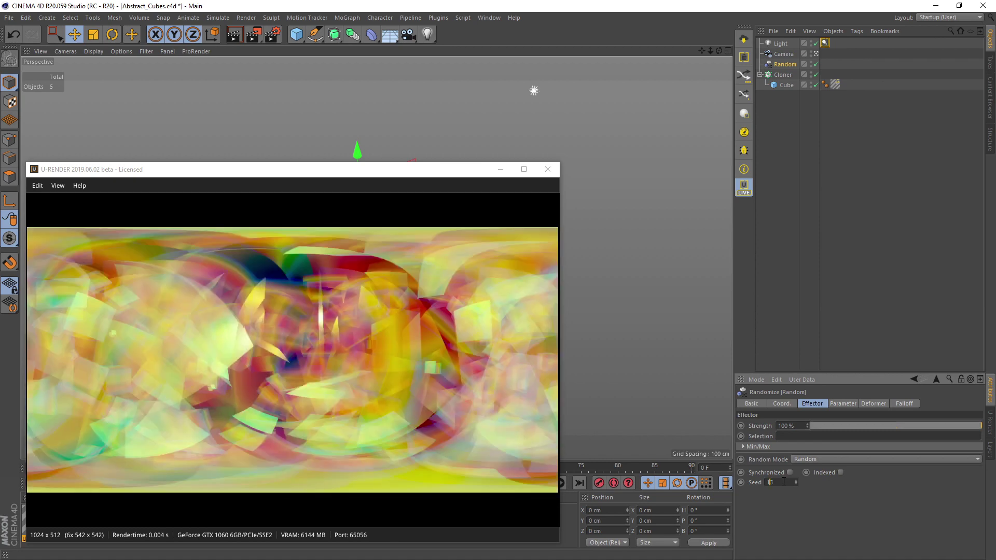
scroll(784, 481, up, 1)
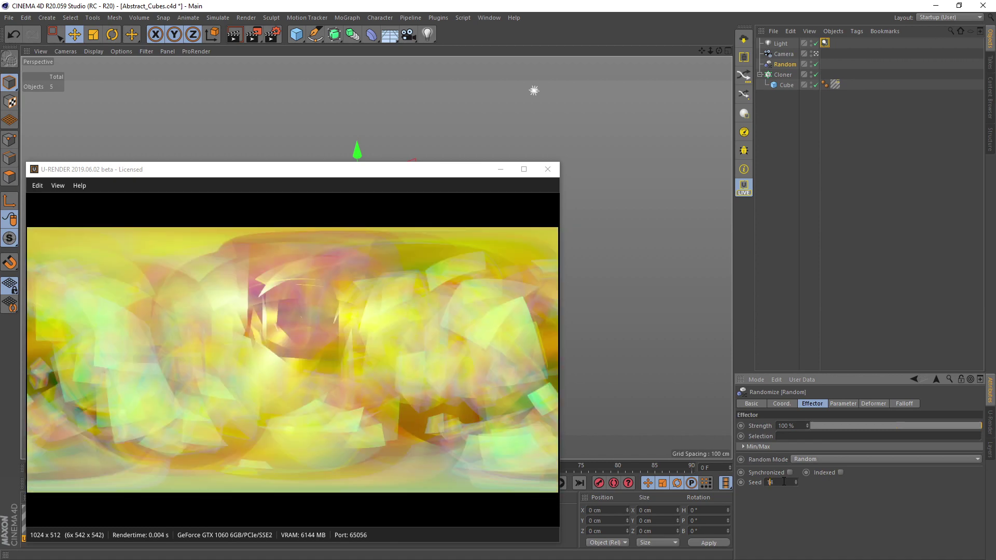
scroll(783, 482, up, 2)
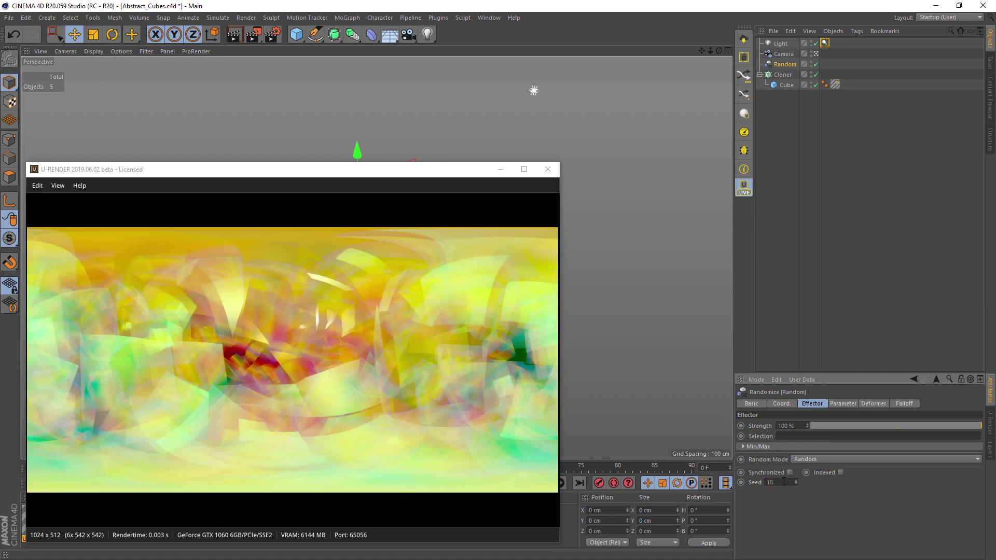
scroll(784, 482, up, 1)
scroll(784, 482, up, 1)
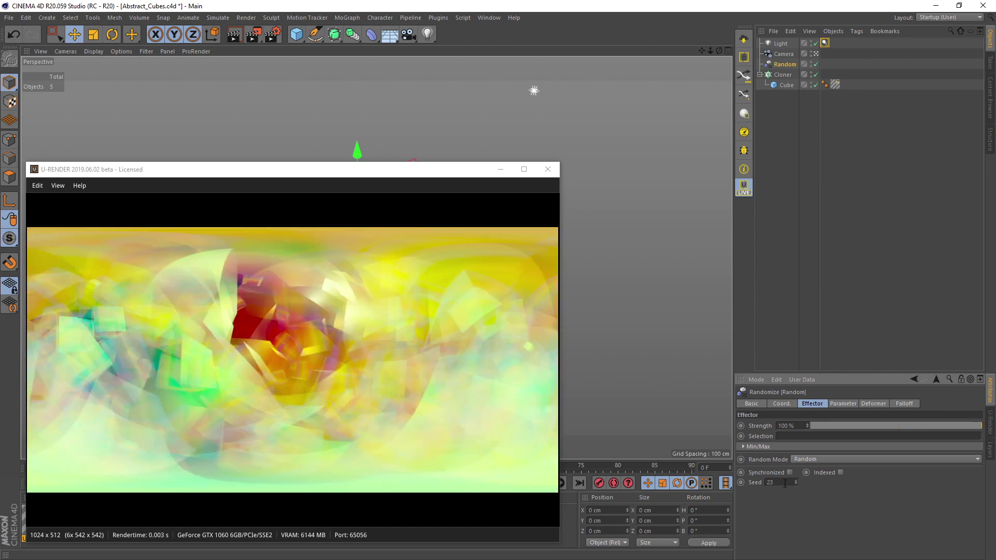
click(785, 483)
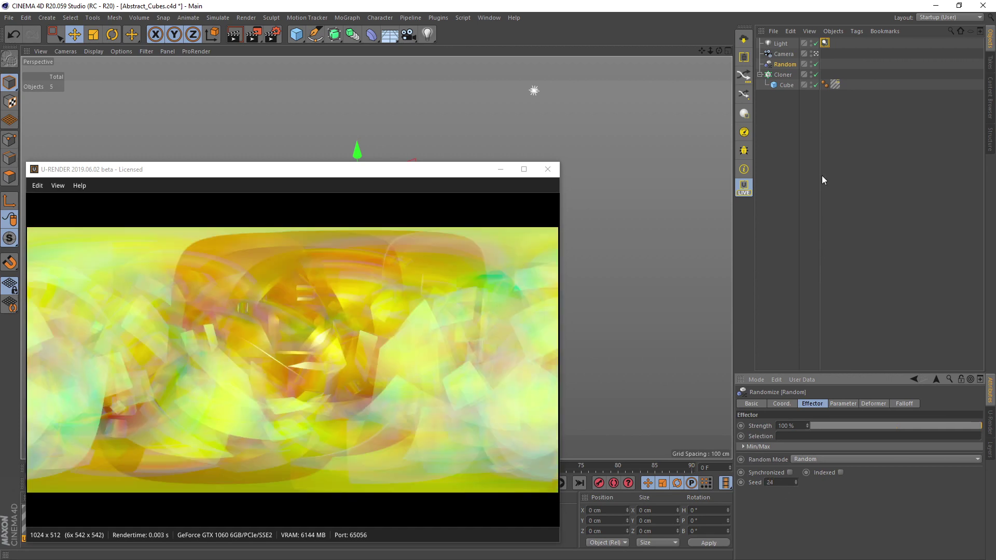
drag(427, 174, 434, 75)
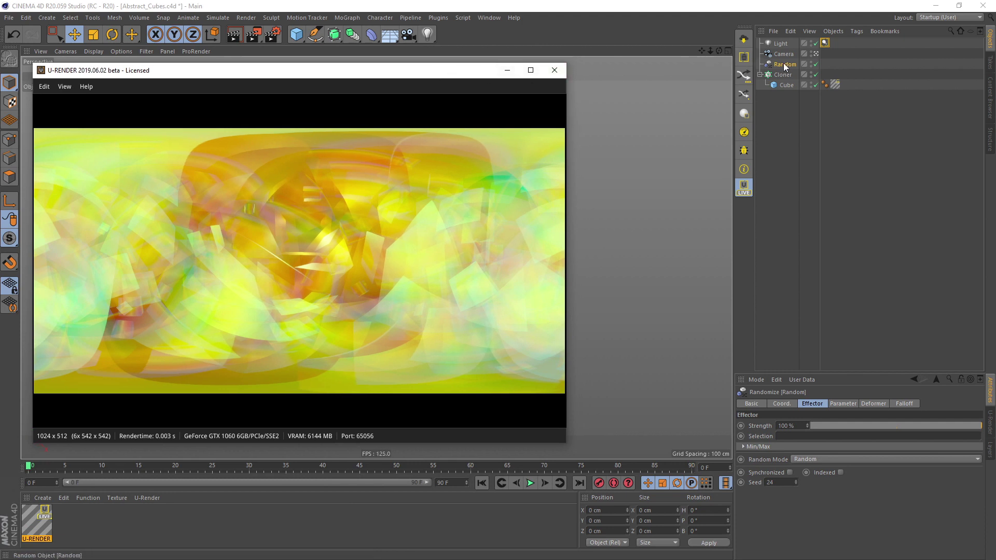
Raise the Random effector's Y position offset and keyframe it at frame 0.
click(850, 404)
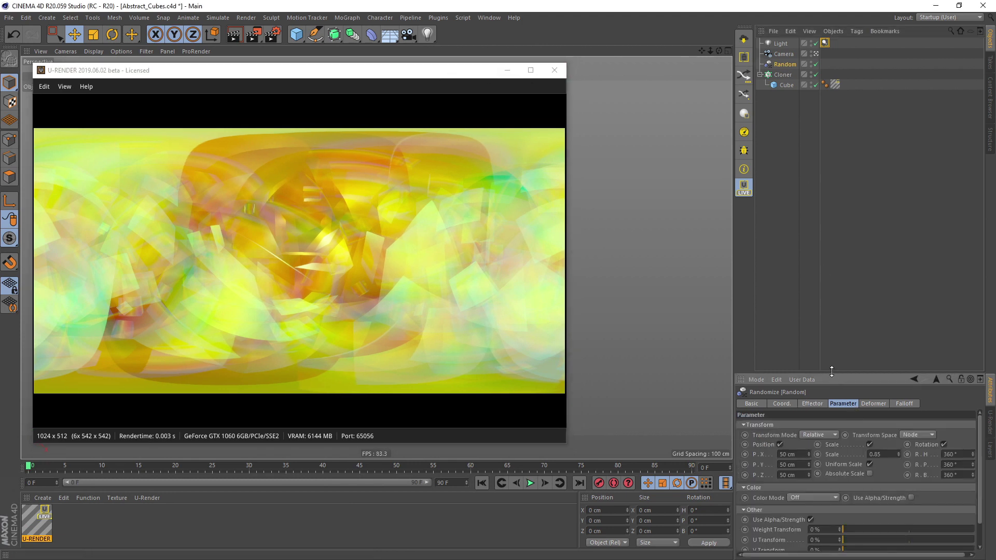
drag(831, 371, 831, 280)
drag(811, 363, 762, 366)
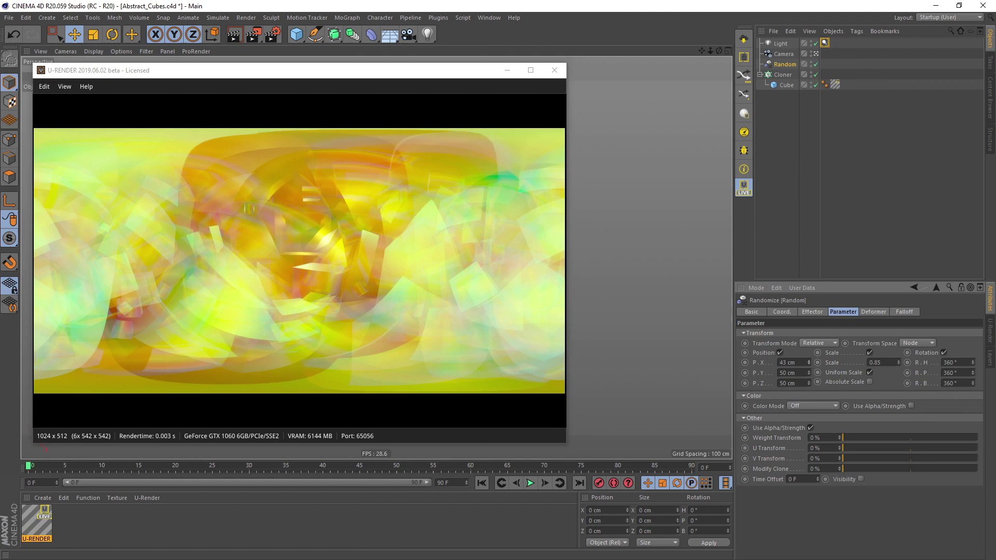
key(ctrl+z)
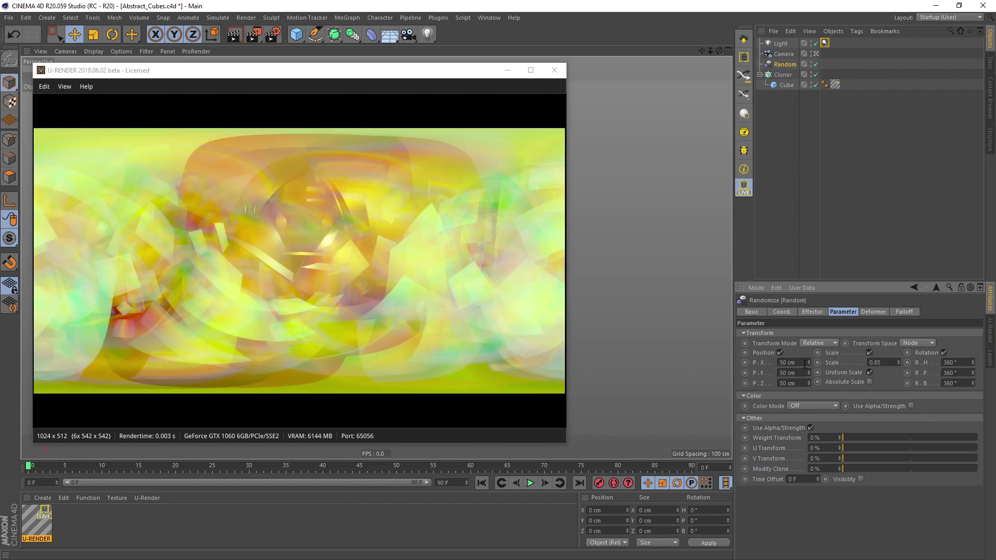
drag(808, 373, 807, 372)
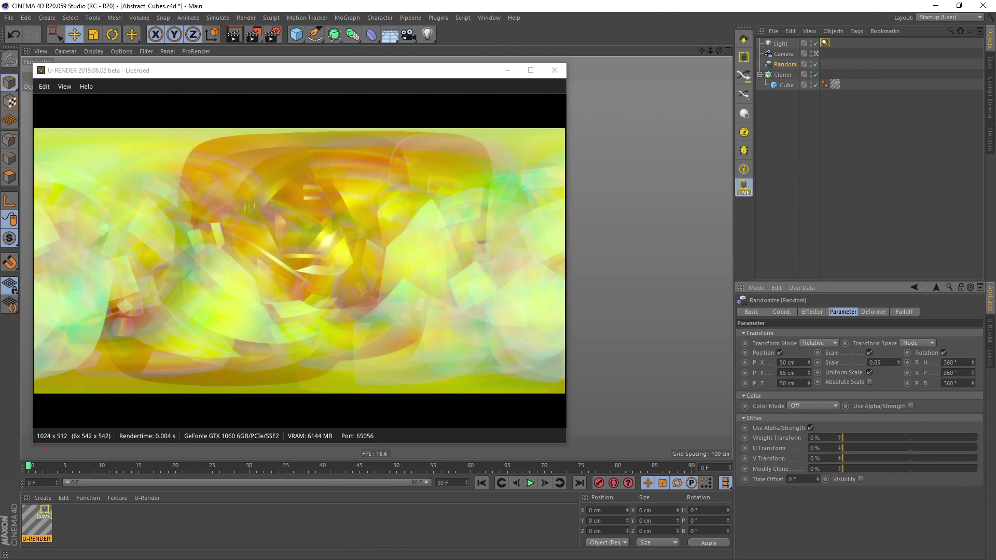
scroll(803, 373, down, 6)
scroll(803, 374, down, 5)
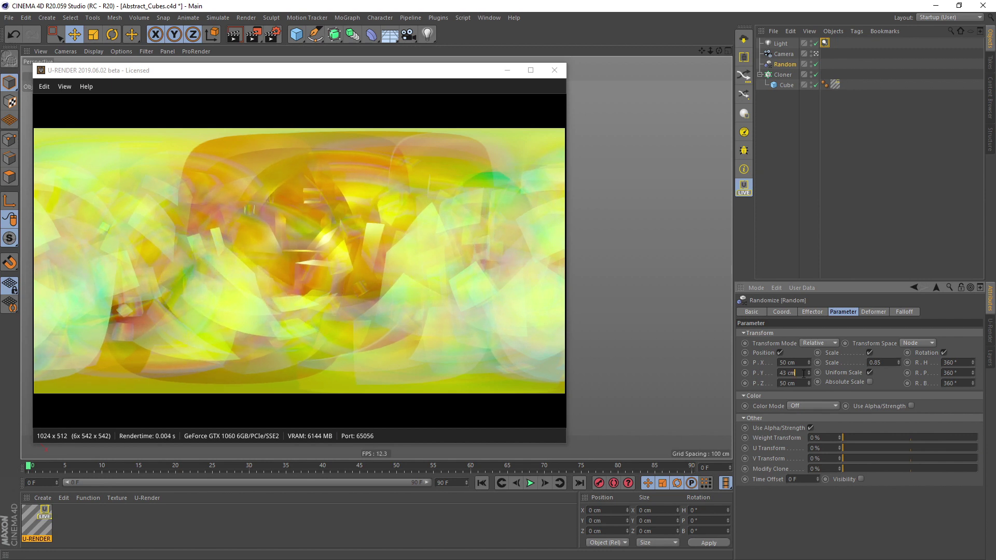
ctrl+click(745, 373)
Keyframe the Y offset at 55 cm on frame 90 and preview the motion.
click(692, 466)
scroll(801, 373, up, 1)
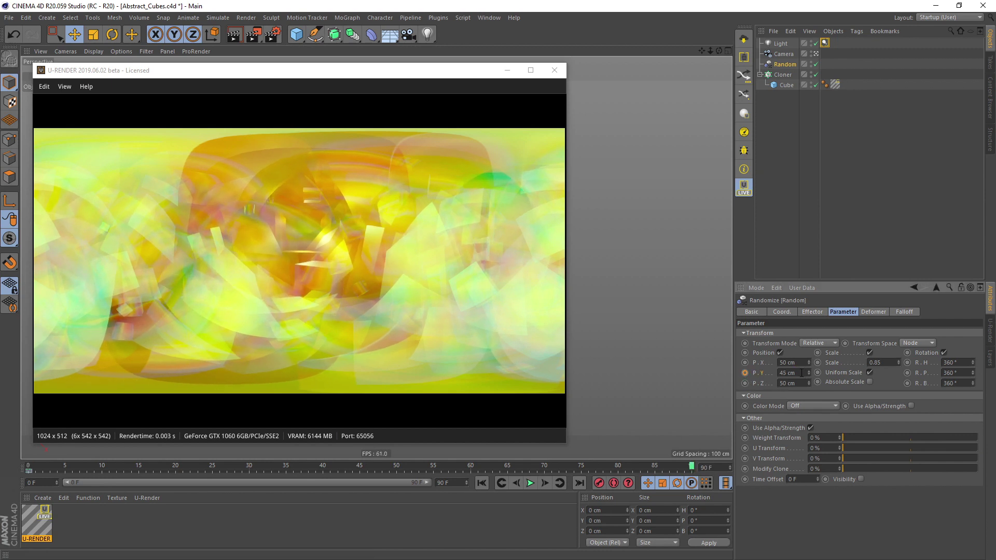
scroll(801, 373, up, 5)
scroll(801, 372, up, 5)
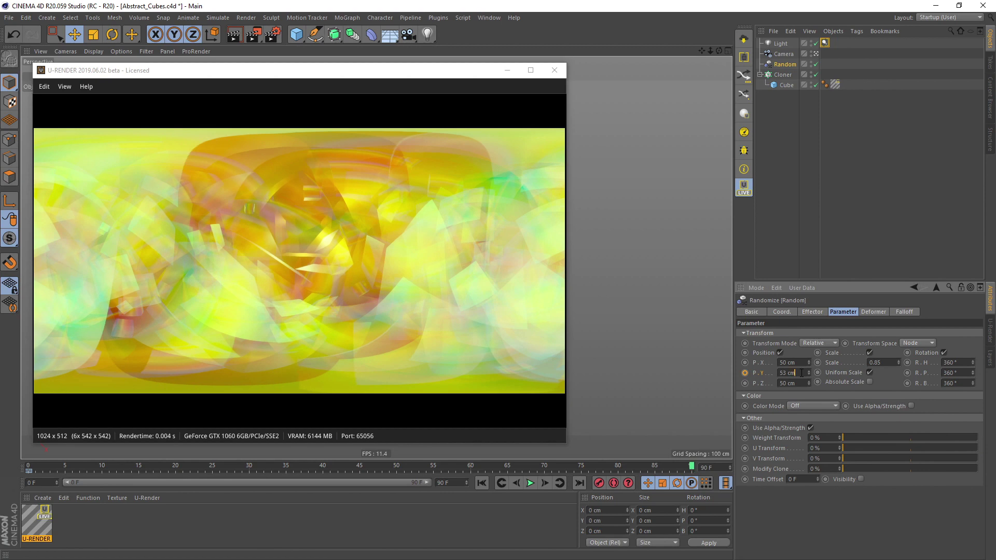
ctrl+click(746, 373)
click(530, 482)
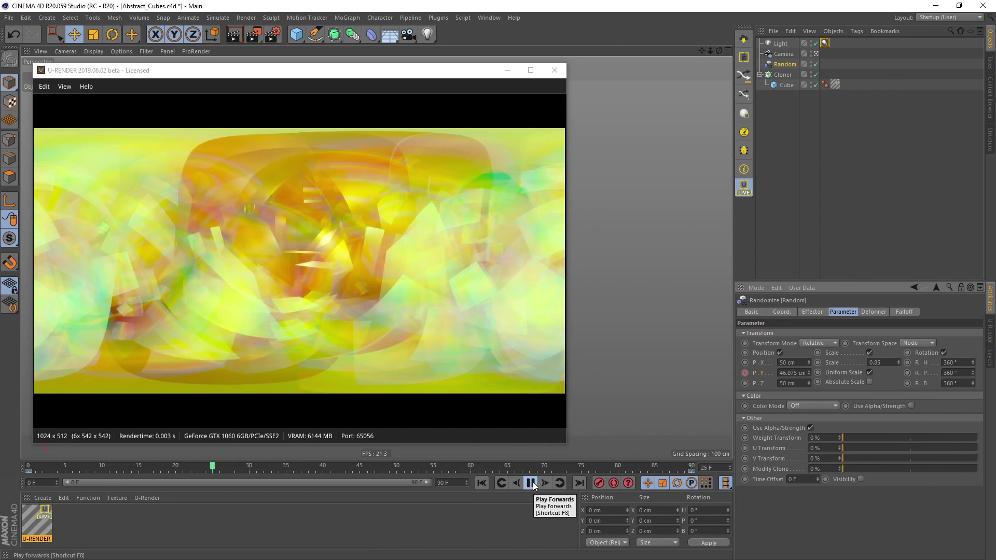
click(530, 483)
Make the Y offset animation curve linear in the Timeline and replay it.
drag(477, 75, 202, 177)
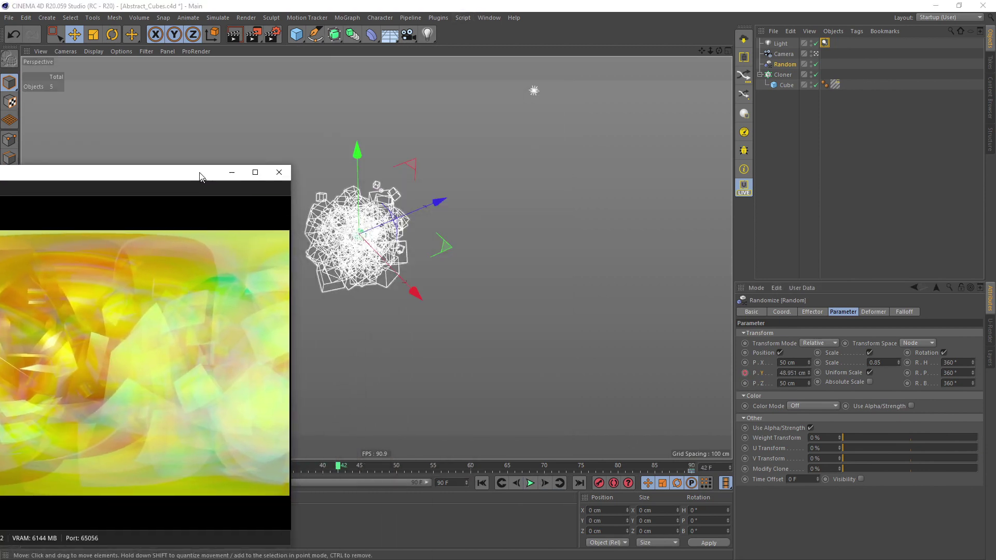
click(489, 18)
click(531, 149)
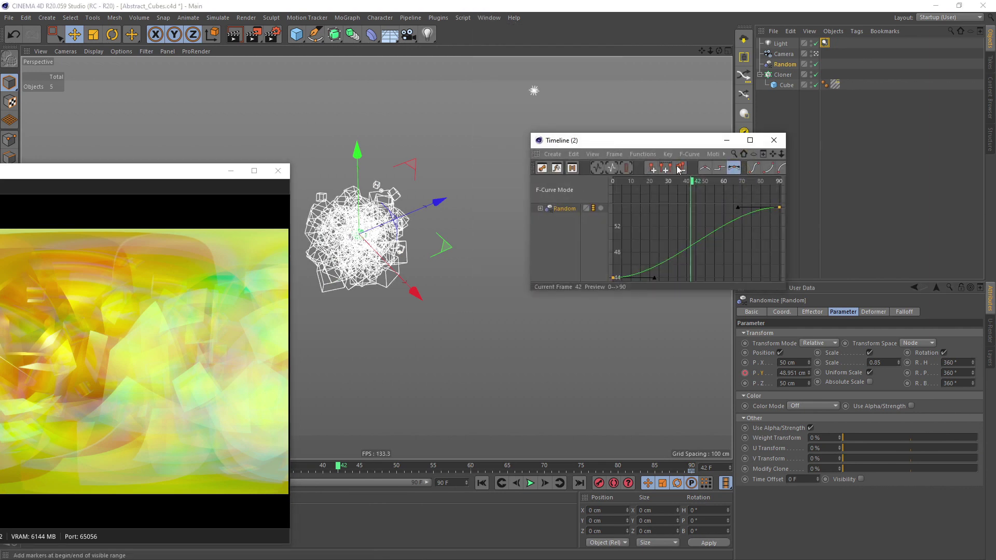
click(704, 167)
click(773, 140)
drag(158, 167, 436, 81)
click(530, 482)
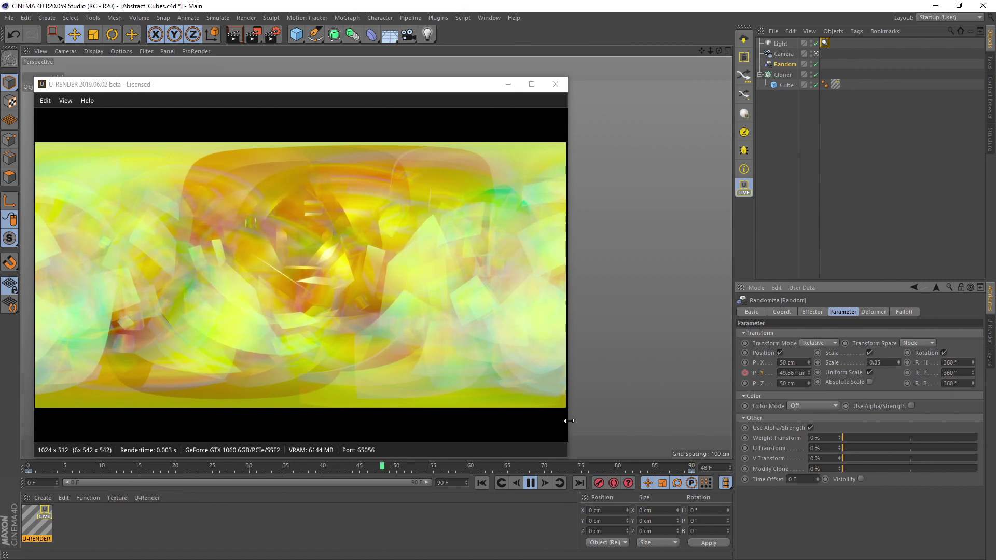
drag(569, 421, 578, 421)
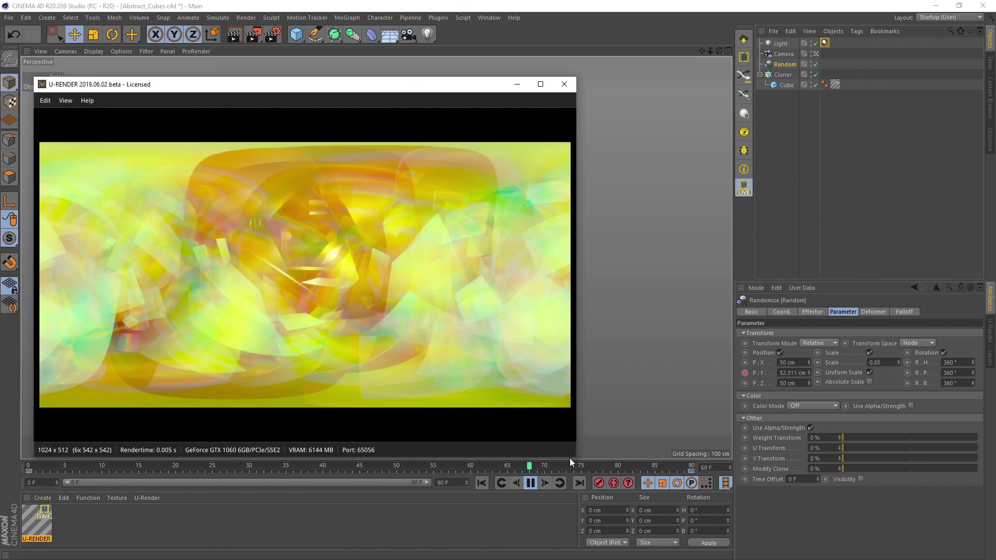
click(529, 483)
Add a Vibrate tag to the camera with position vibration at frequency 0.5 and play.
click(799, 54)
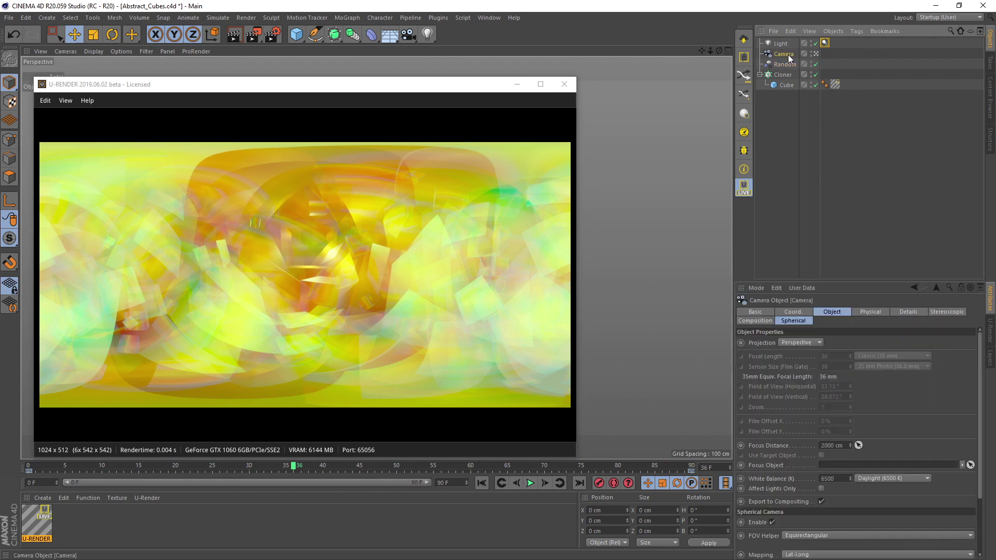
right_click(816, 57)
click(762, 341)
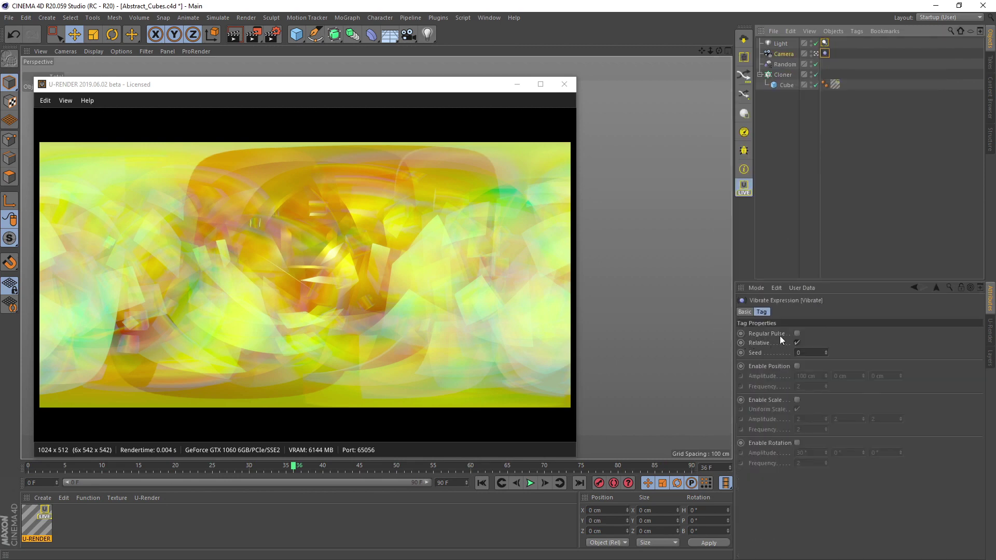
click(797, 366)
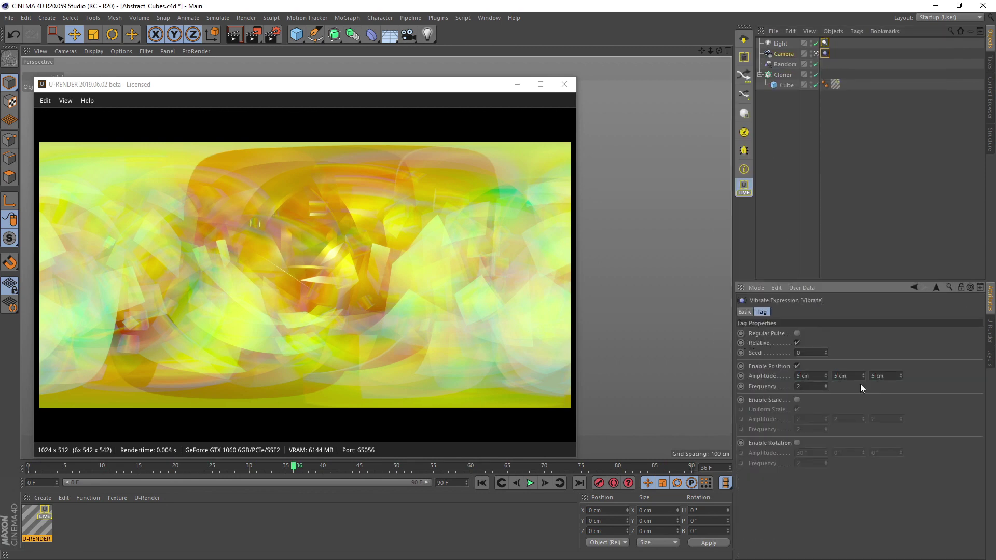
text(0.5)
click(530, 483)
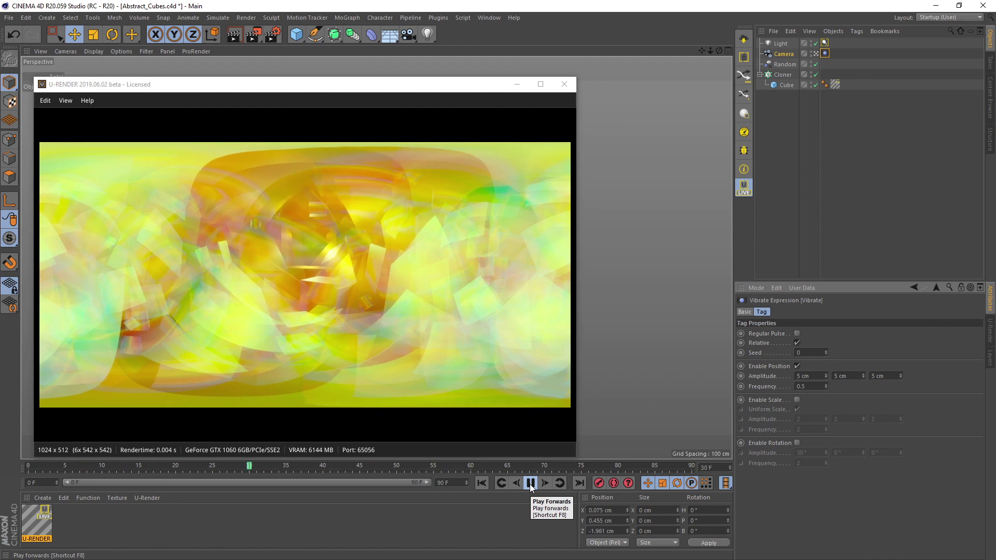
click(784, 64)
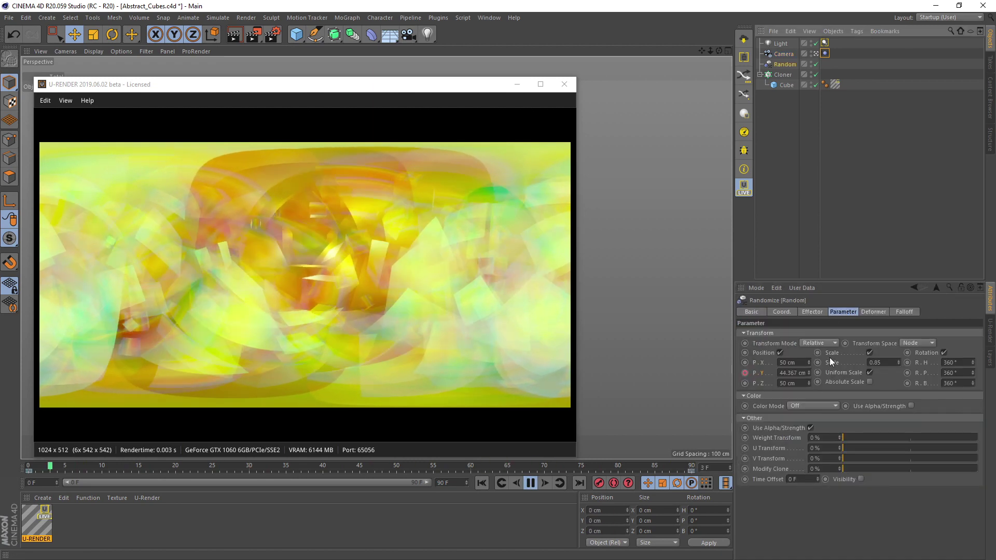
Step the Random seed through 27 and 28 up to 33, then stop playback.
click(825, 312)
double_click(778, 390)
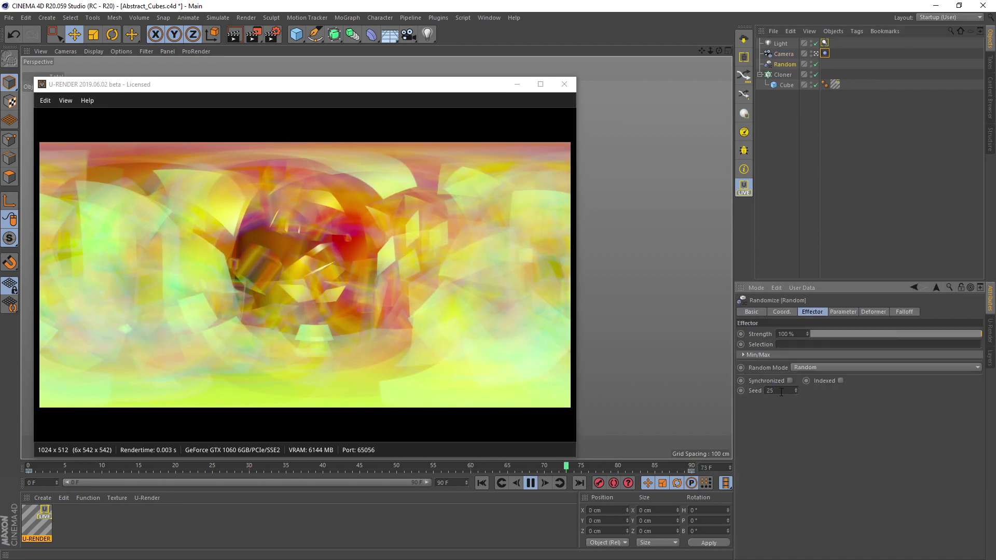
text(26)
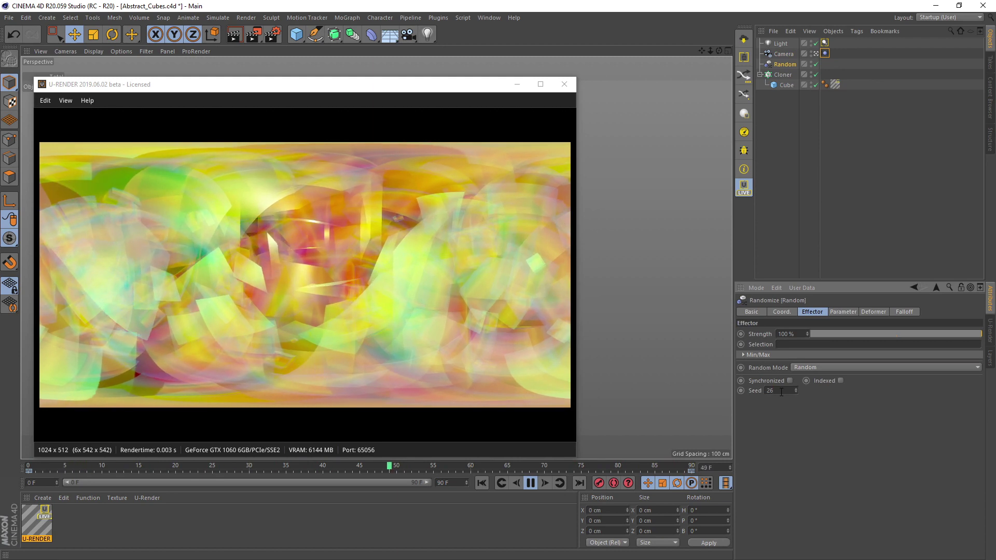
text(27)
key(Return)
text(28)
key(Return)
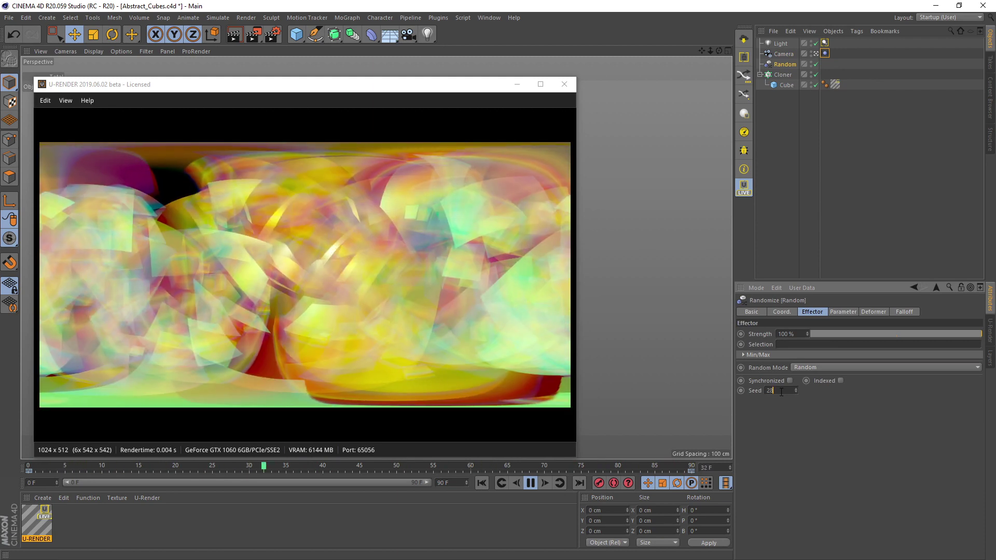
scroll(781, 390, up, 3)
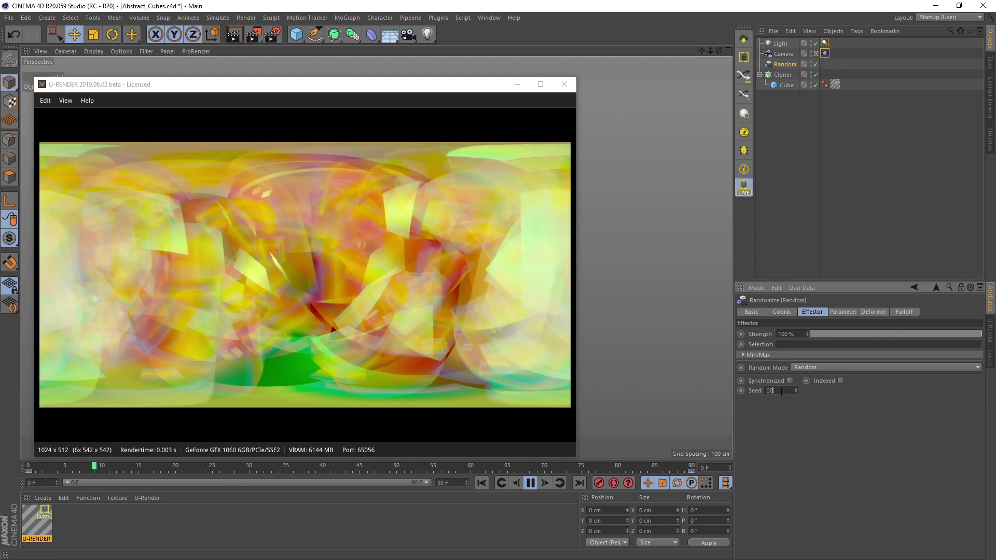
scroll(781, 391, up, 1)
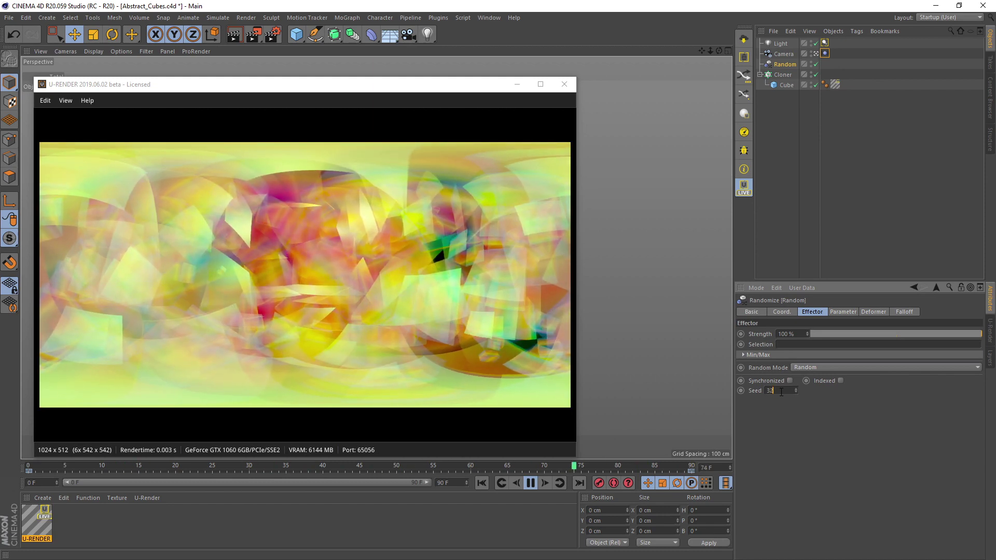
scroll(781, 392, up, 1)
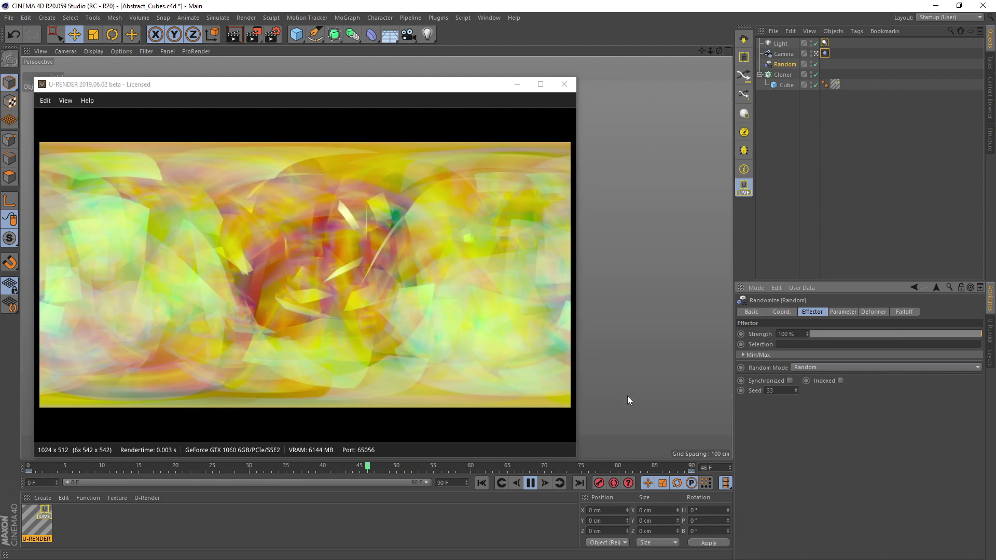
click(531, 485)
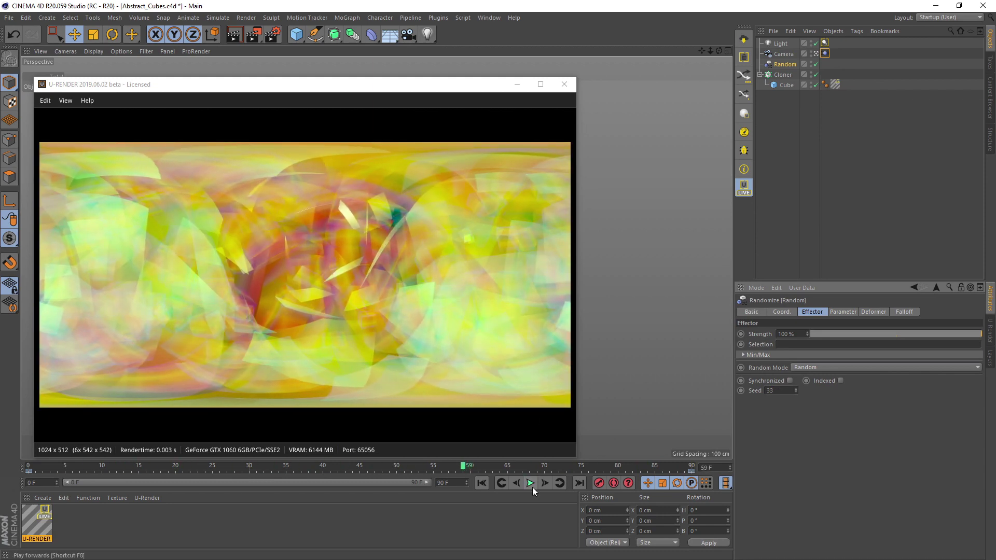
click(595, 406)
Enable Fillet on the cloned Cube, trying 3 and 2 cm before settling on 1 cm.
click(785, 85)
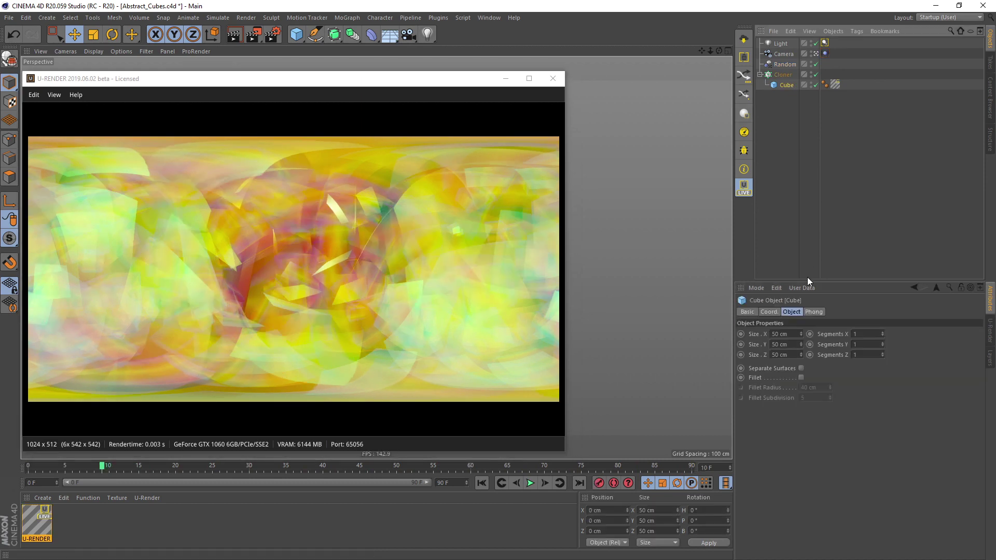
click(801, 378)
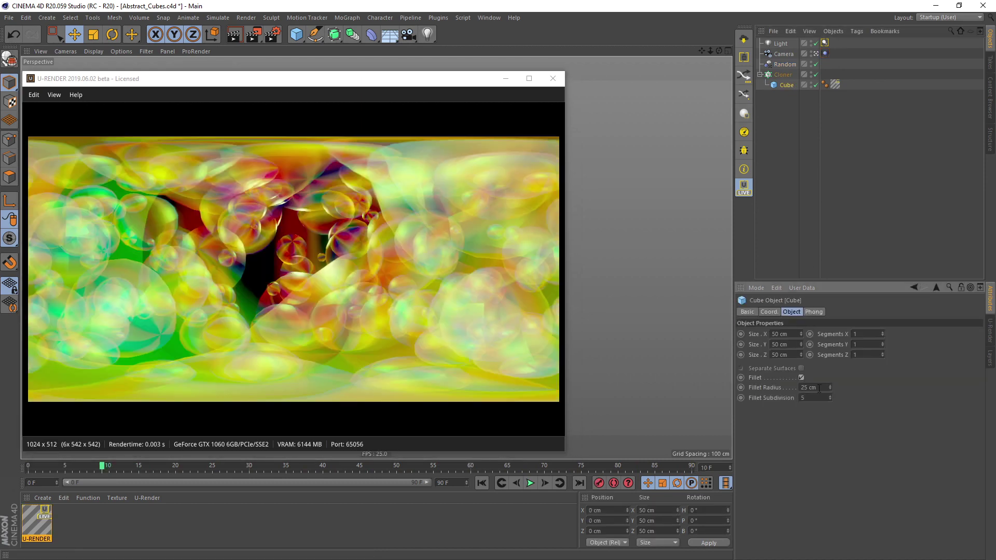
text(3)
key(Return)
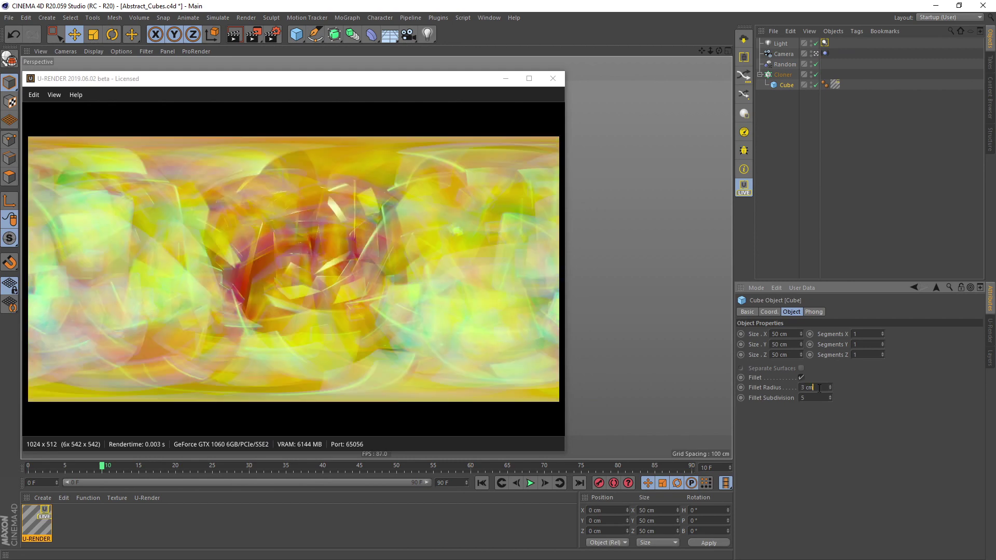
text(2)
key(Return)
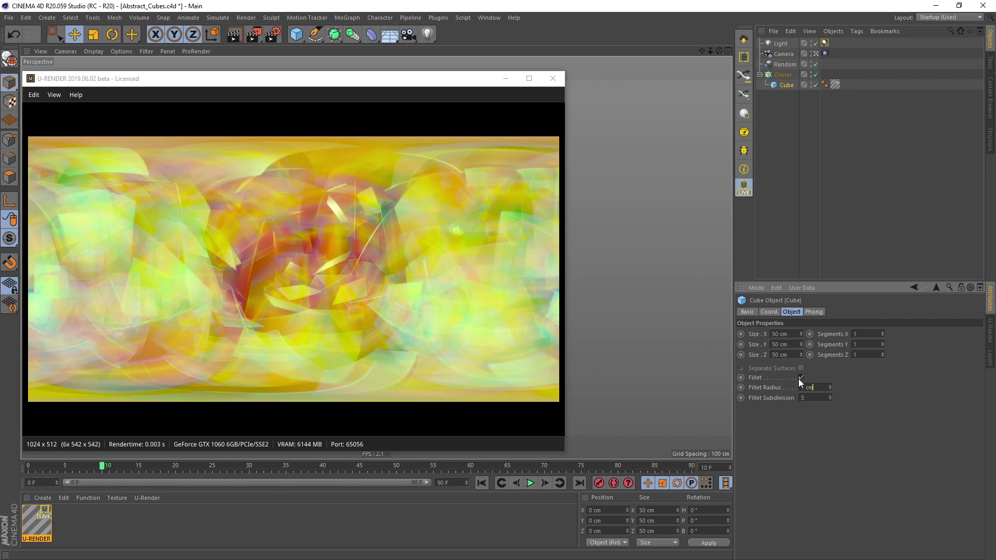
key(Return)
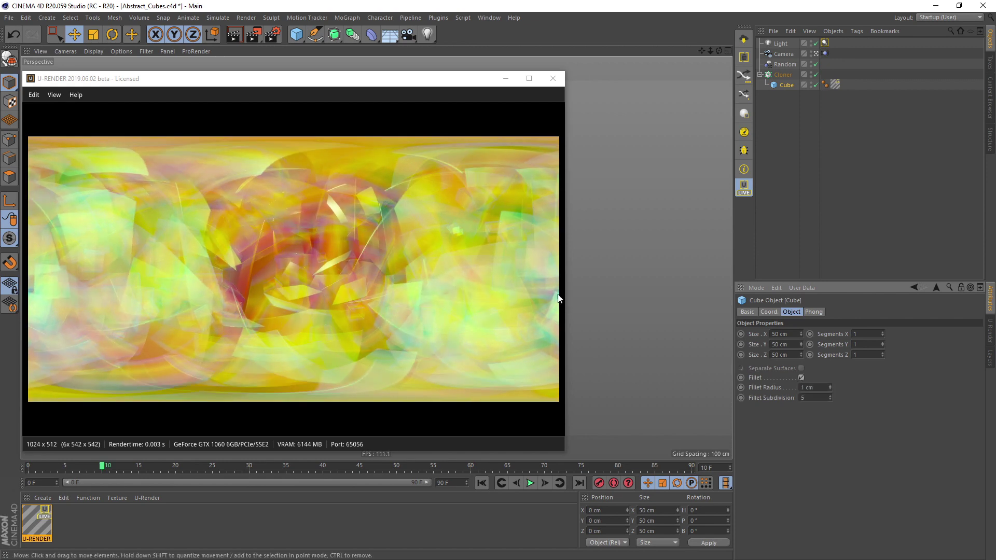
click(272, 38)
Enable U-Render multi-frame sampling and check the 8192 × 4096 output size.
drag(514, 28, 715, 92)
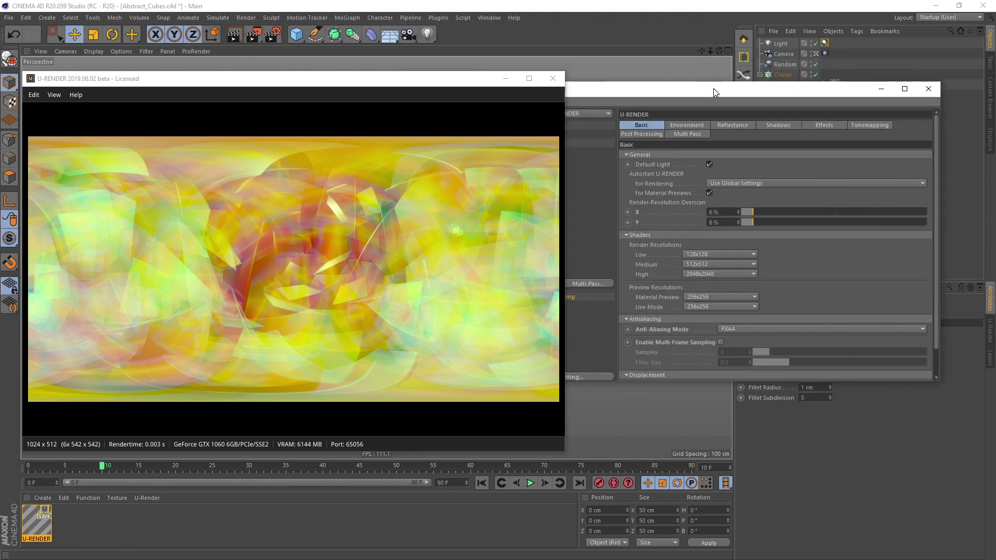
click(721, 342)
drag(645, 91, 697, 98)
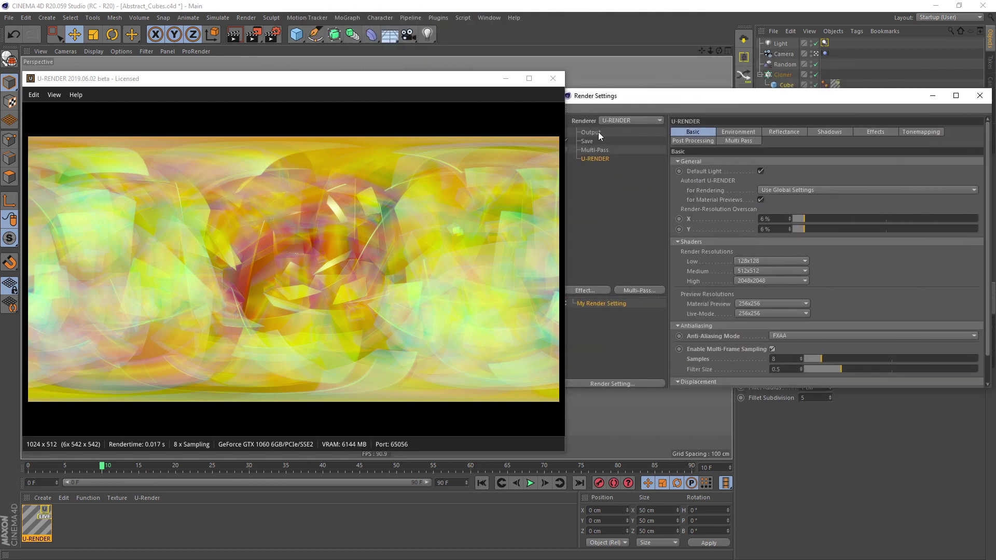
click(598, 131)
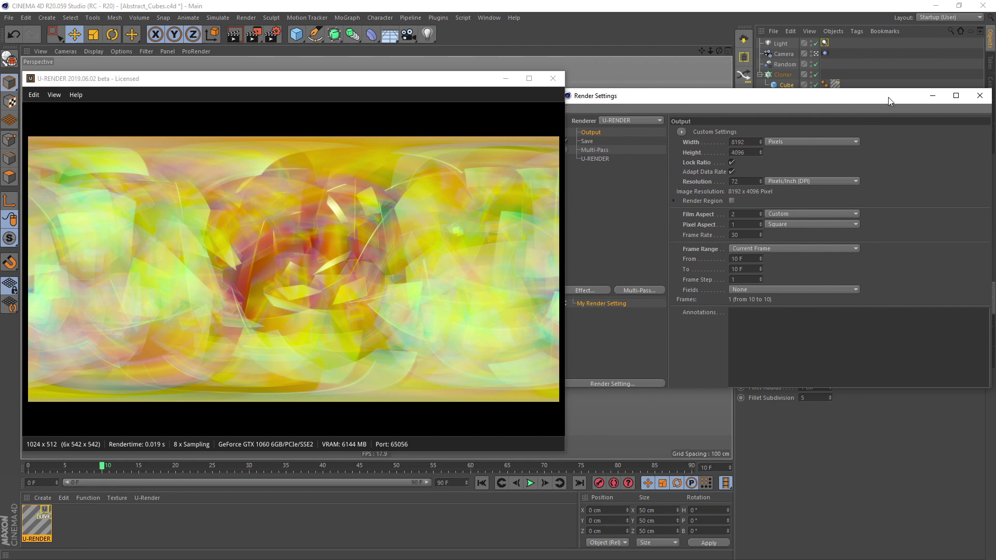
drag(888, 100, 885, 109)
click(866, 103)
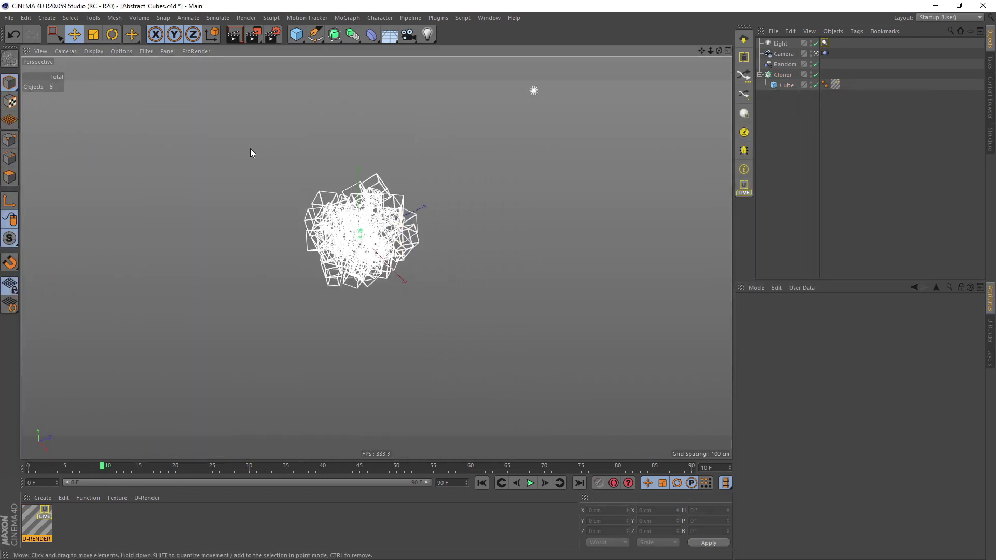
Render the frame to the Picture Viewer and pan across the result.
key(shift+r)
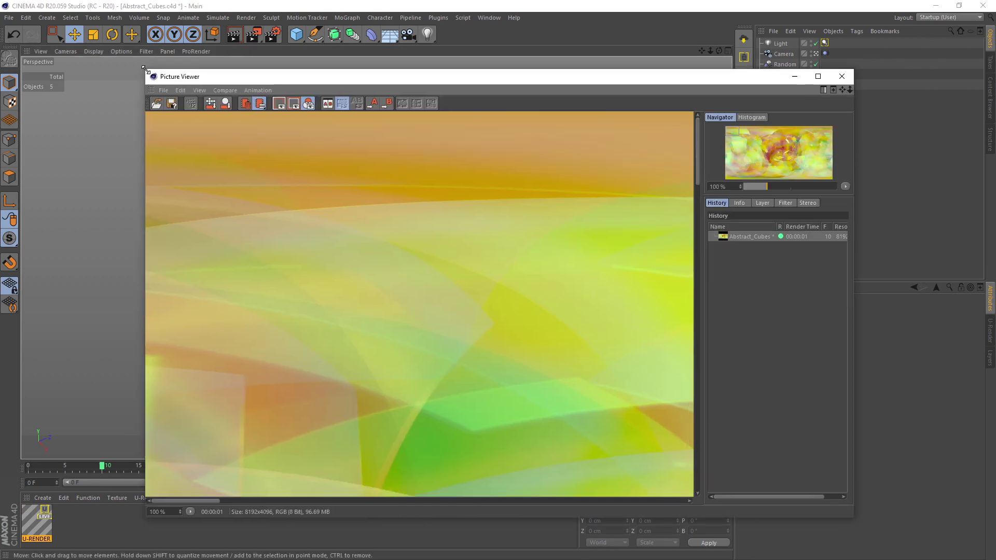
drag(251, 136, 82, 56)
mouse_move(515, 406)
mouse_down()
mouse_move(480, 138)
mouse_move(524, 224)
mouse_move(526, 120)
mouse_move(393, 312)
mouse_move(289, 434)
mouse_up()
scroll(393, 313, down, 5)
scroll(393, 312, up, 5)
mouse_move(444, 367)
mouse_down()
mouse_move(360, 334)
mouse_move(586, 403)
mouse_move(413, 211)
mouse_up()
Replace the cloner's cube with a new torus and adjust its ring radius.
click(769, 289)
drag(830, 191, 832, 222)
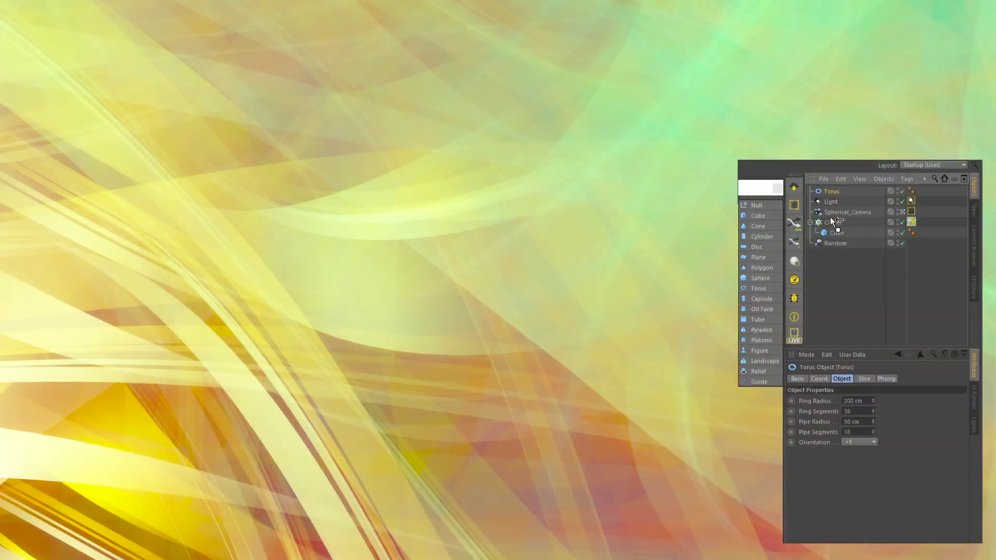
key(Delete)
click(845, 401)
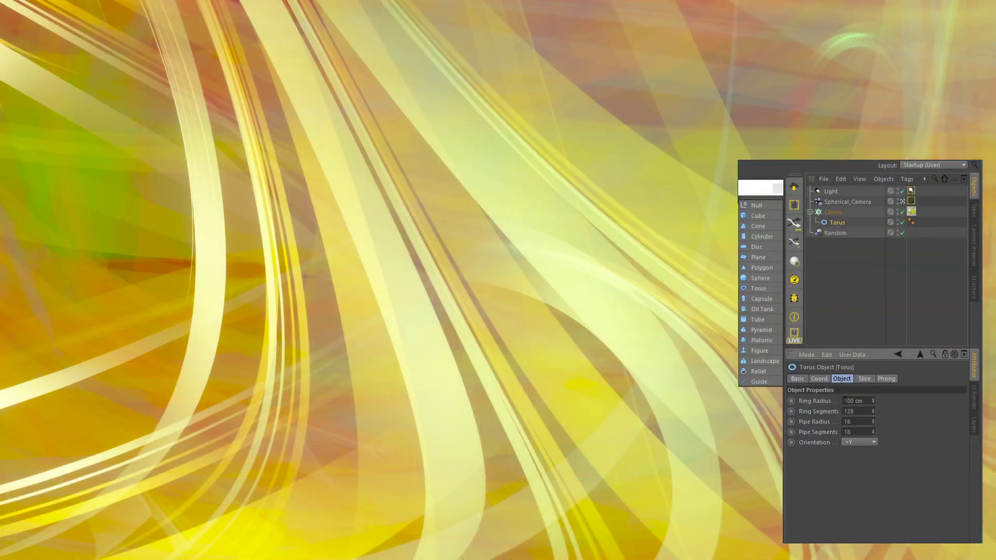
Duplicate the cloner twice.
click(834, 212)
key(ctrl+c)
key(ctrl+v)
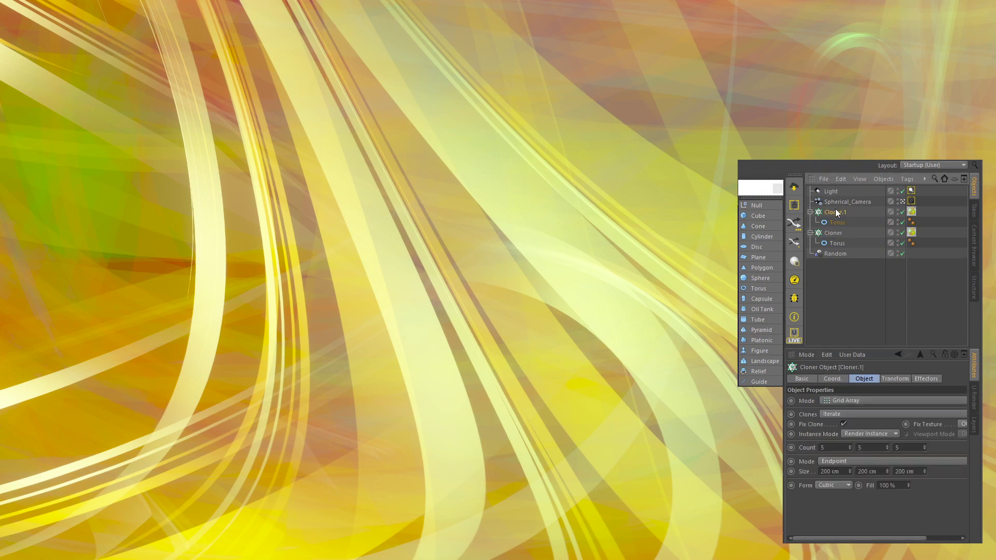
key(ctrl+v)
Set the torus in Cloner.2 to a 1 cm pipe radius.
click(835, 243)
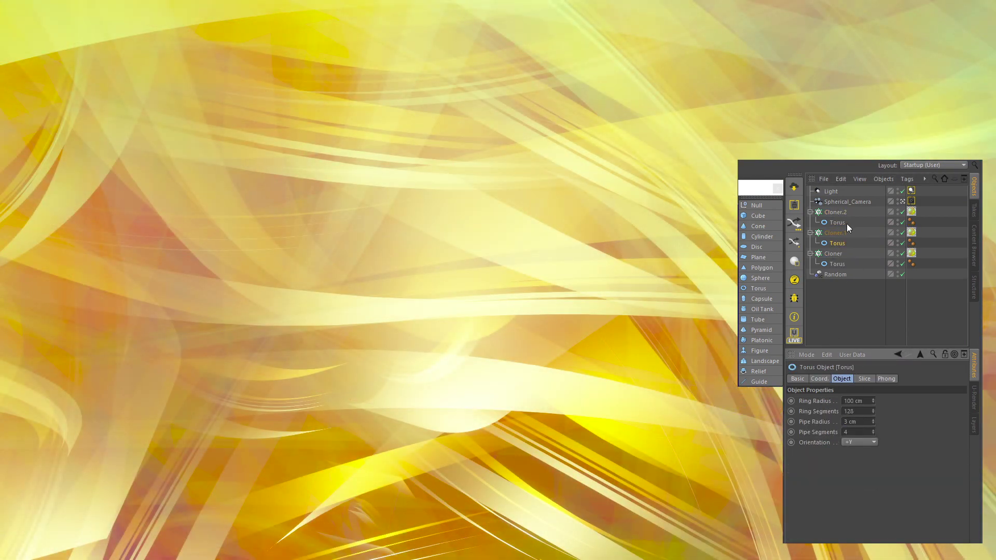
click(837, 222)
double_click(855, 421)
text(1)
key(Return)
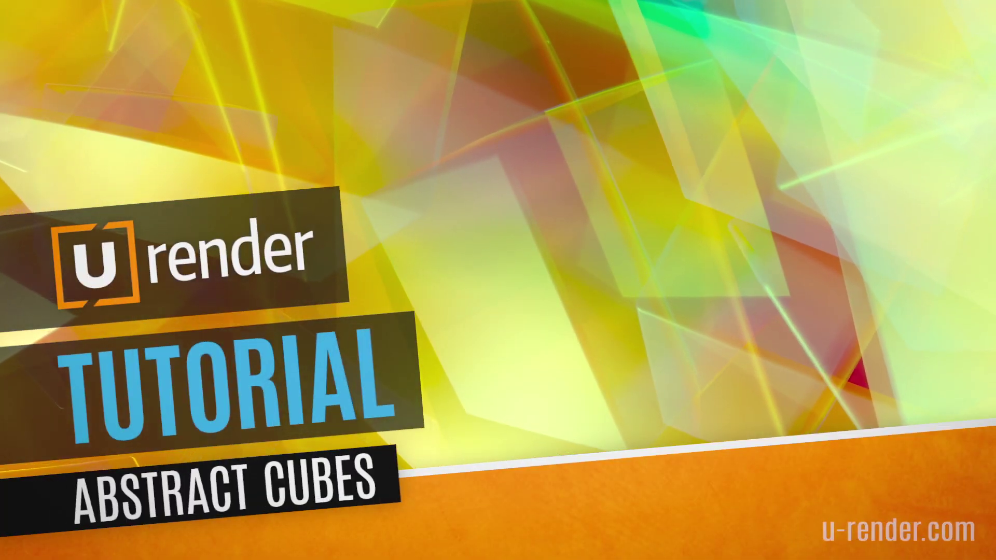